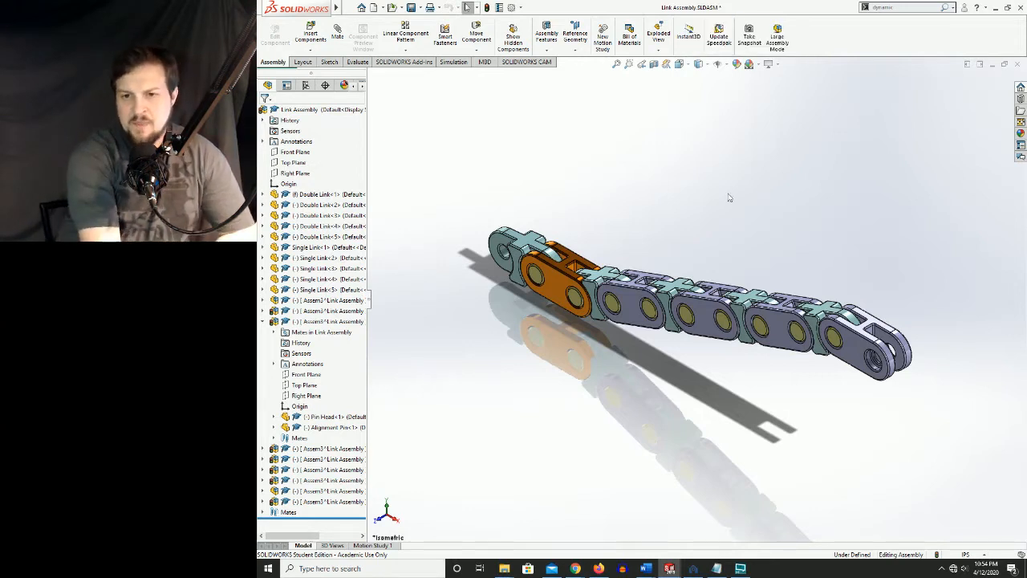
# Examine the alignment pin and pin head on both sides of the unattached end double link.
pyautogui.click(842, 351)
pyautogui.scroll(-6, 803, 337)
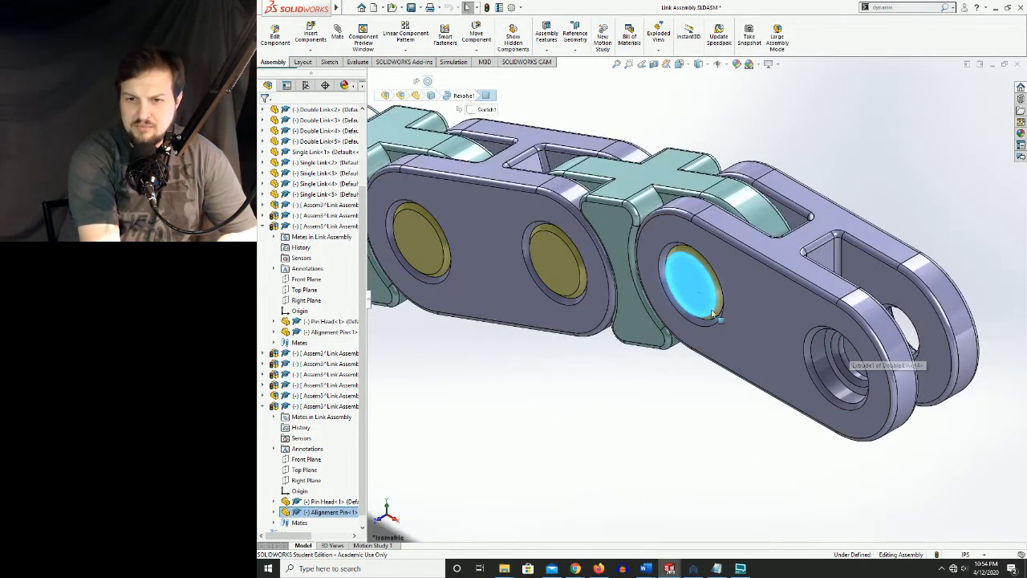
pyautogui.moveTo(690, 282); pyautogui.dragTo(801, 258, button='middle')
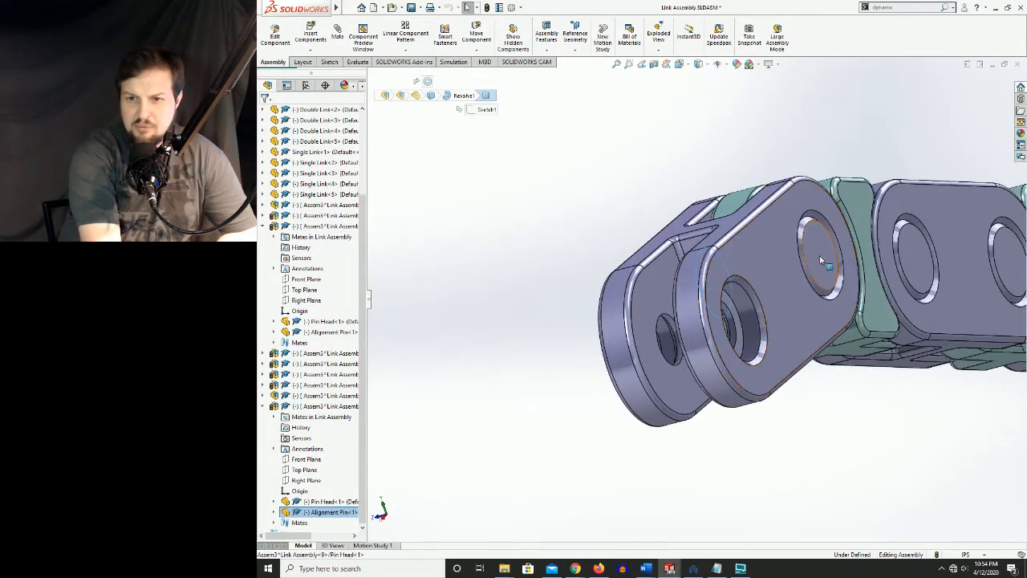
pyautogui.click(820, 260)
pyautogui.moveTo(566, 238); pyautogui.dragTo(590, 242, button='middle')
pyautogui.scroll(2, 589, 242)
pyautogui.scroll(-2, 554, 277)
pyautogui.scroll(4, 554, 277)
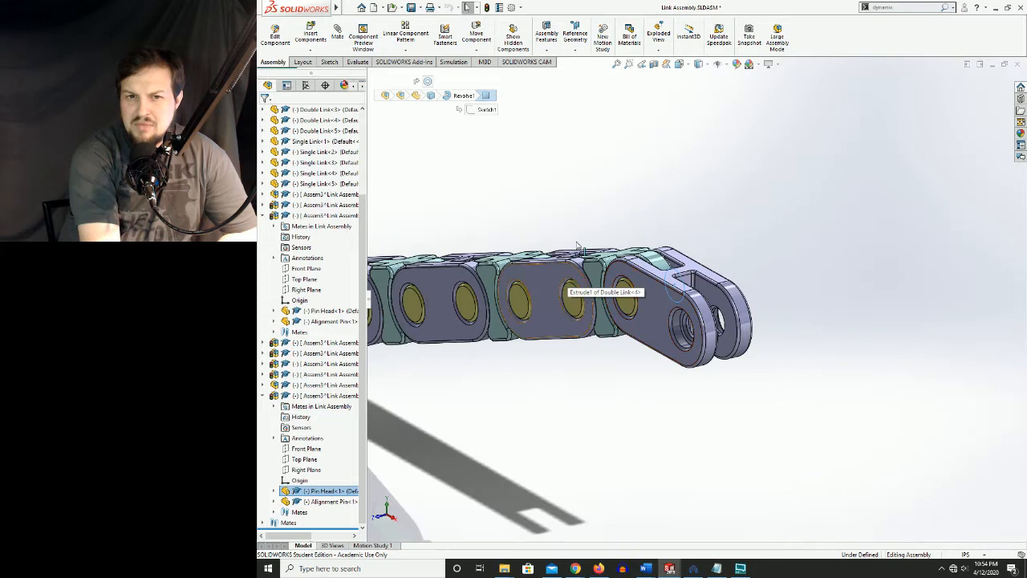
pyautogui.click(643, 181)
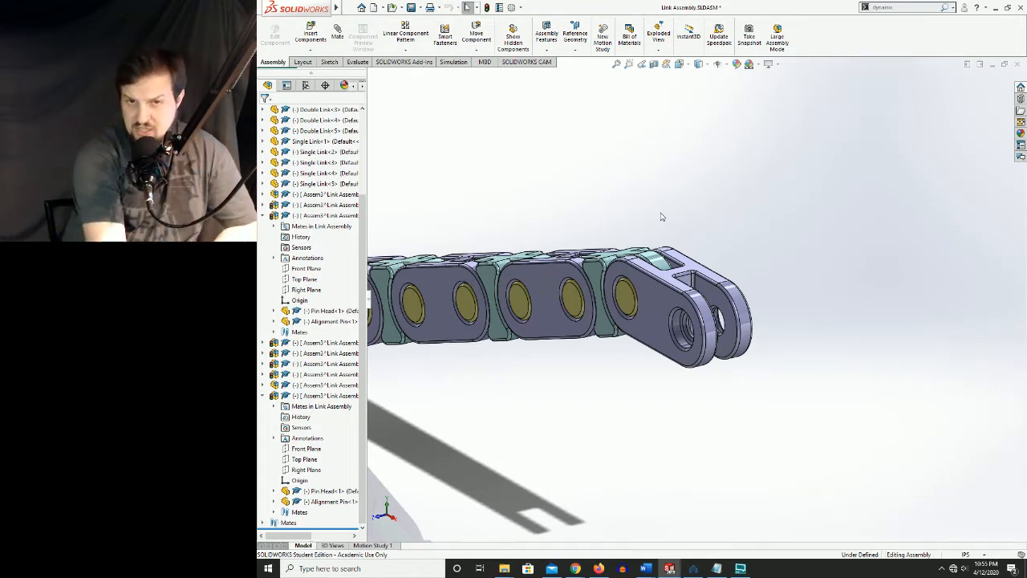
# Bend the chain by moving the middle double link downward out of line with its neighbours.
pyautogui.scroll(5, 662, 221)
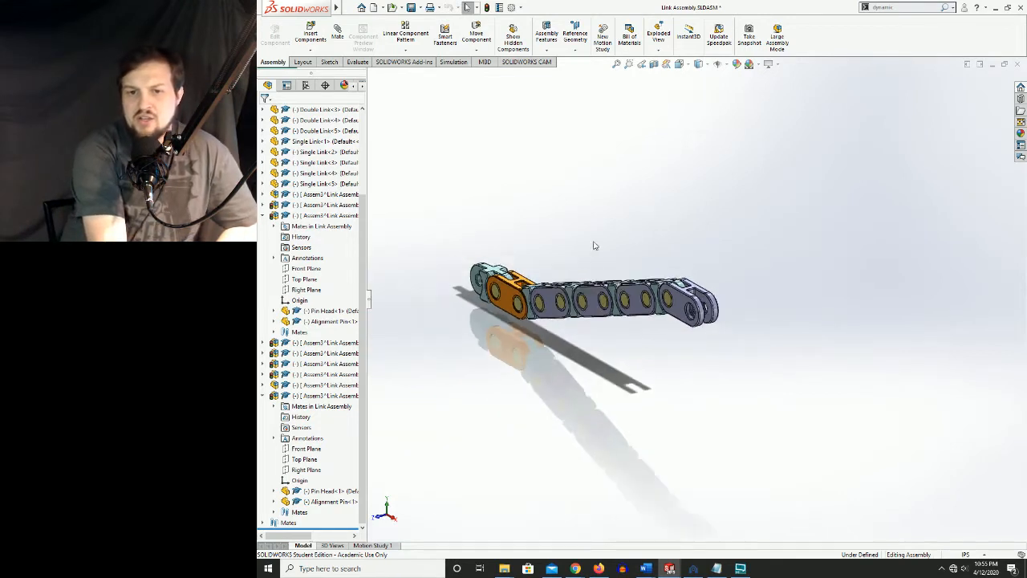
pyautogui.scroll(-1, 593, 248)
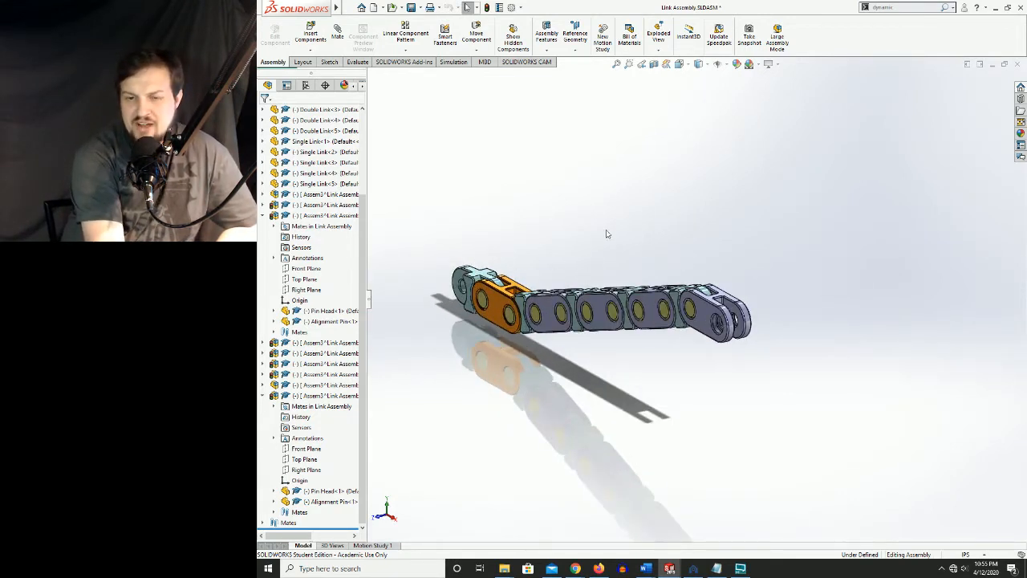
pyautogui.scroll(3, 618, 309)
pyautogui.scroll(-3, 622, 327)
pyautogui.scroll(-1, 703, 300)
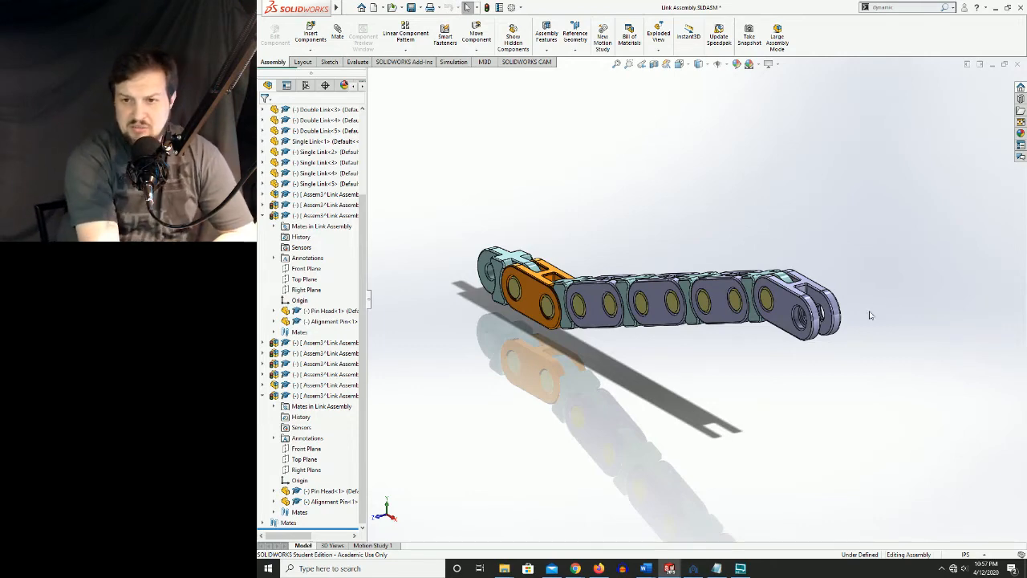
pyautogui.moveTo(775, 280); pyautogui.dragTo(703, 299, button='middle')
pyautogui.moveTo(705, 382); pyautogui.dragTo(708, 335, button='middle')
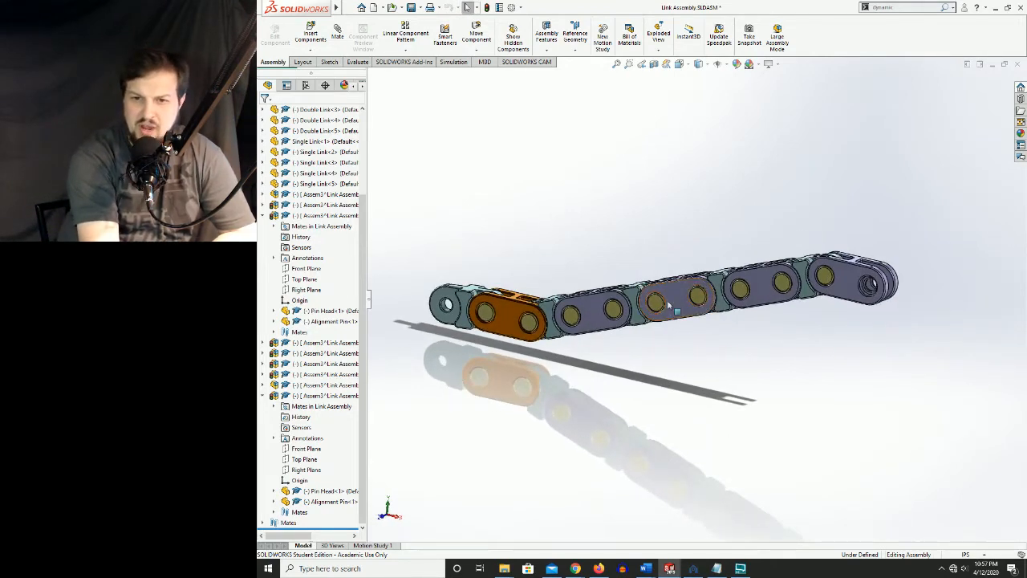
pyautogui.moveTo(638, 319); pyautogui.dragTo(698, 347)
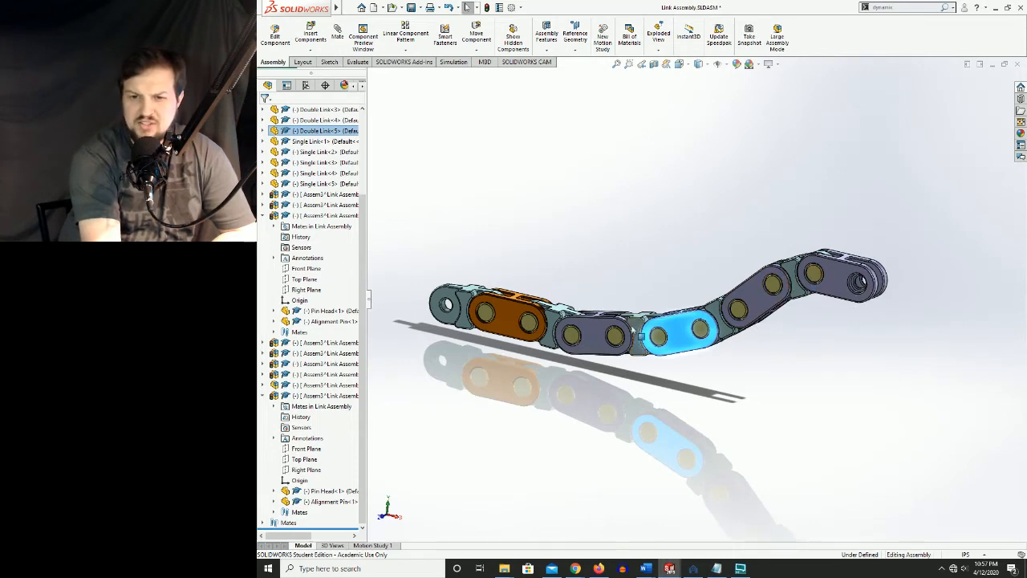
pyautogui.click(657, 208)
pyautogui.moveTo(693, 211); pyautogui.dragTo(665, 211, button='middle')
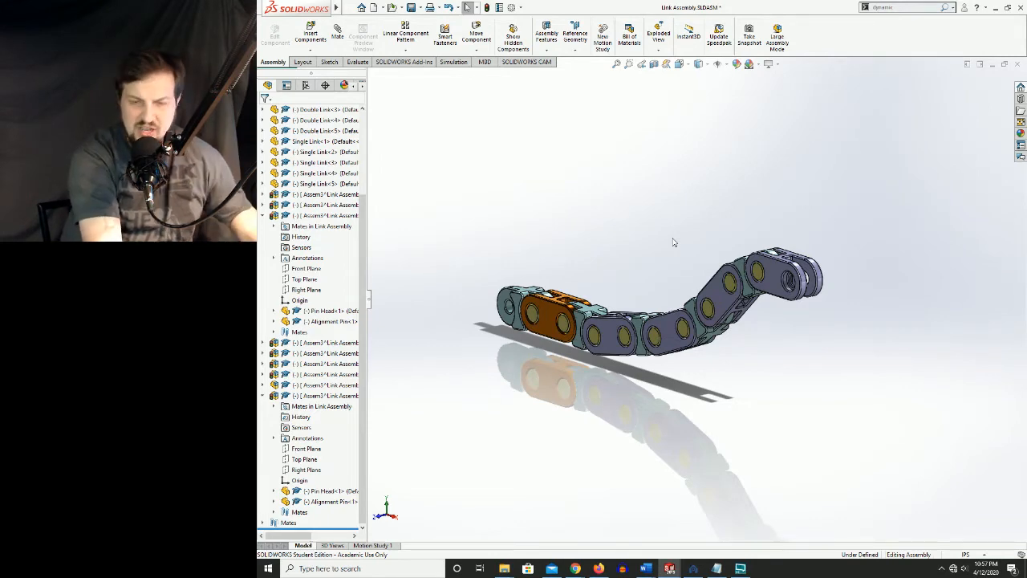
# Set the view orientation to Isometric and place the Orientation dialog above the model.
pyautogui.press('space')
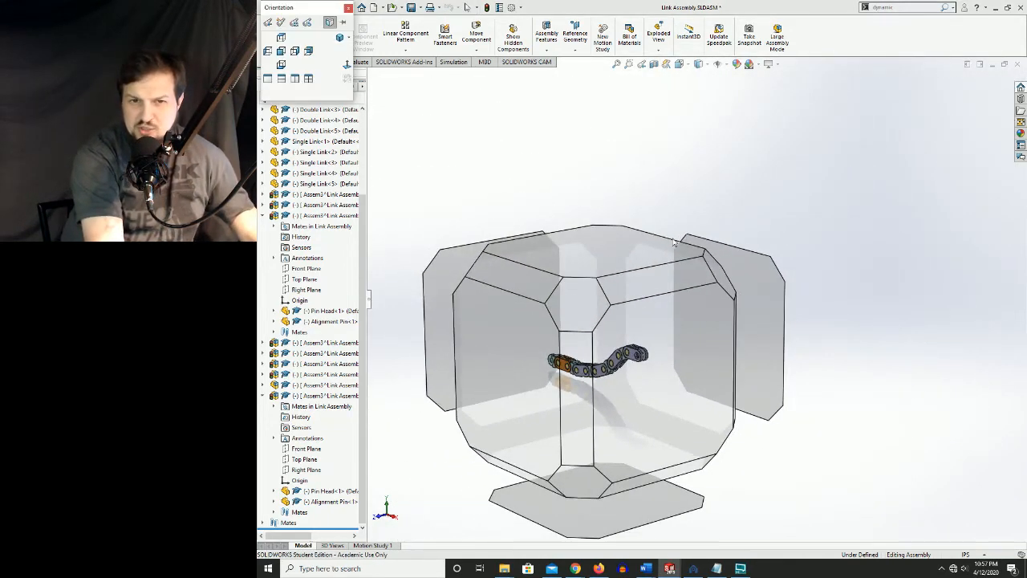
pyautogui.click(588, 319)
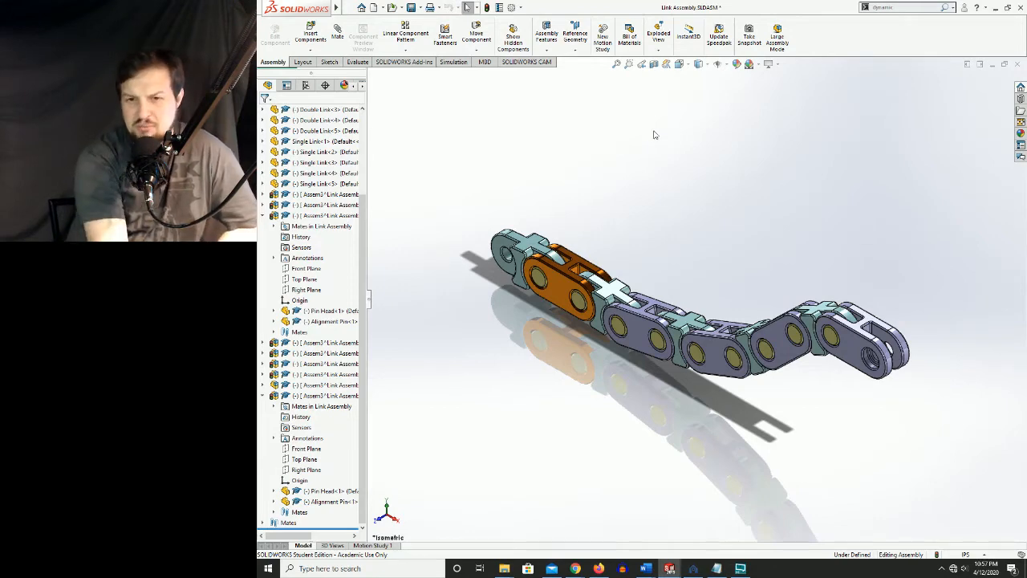
pyautogui.press('space')
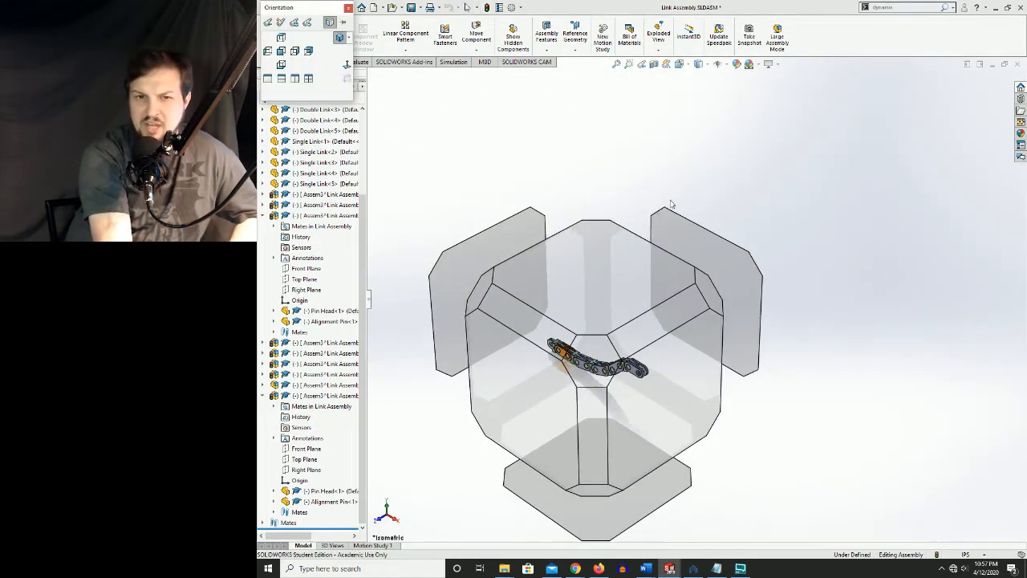
pyautogui.moveTo(307, 8); pyautogui.dragTo(602, 169)
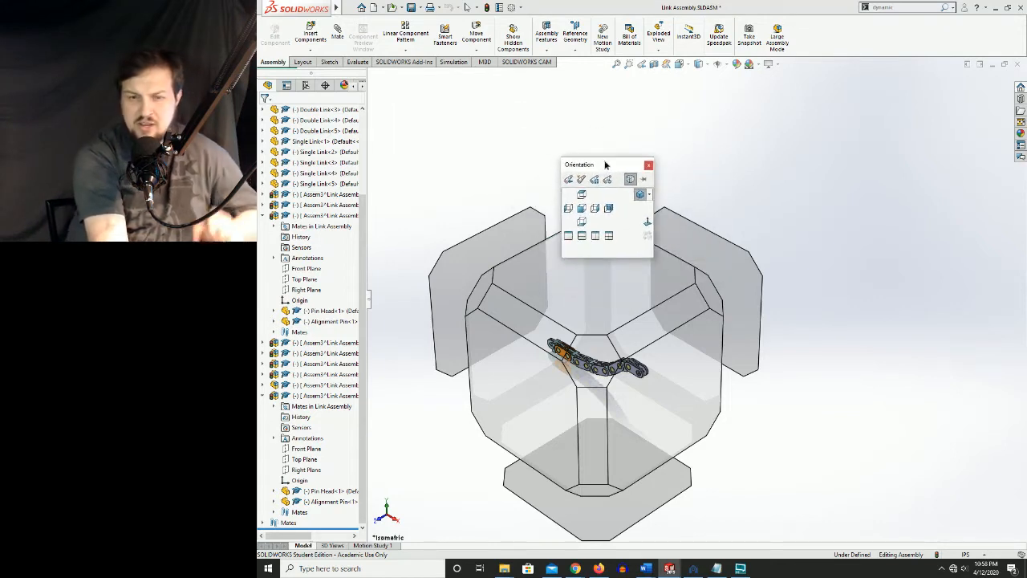
pyautogui.click(646, 200)
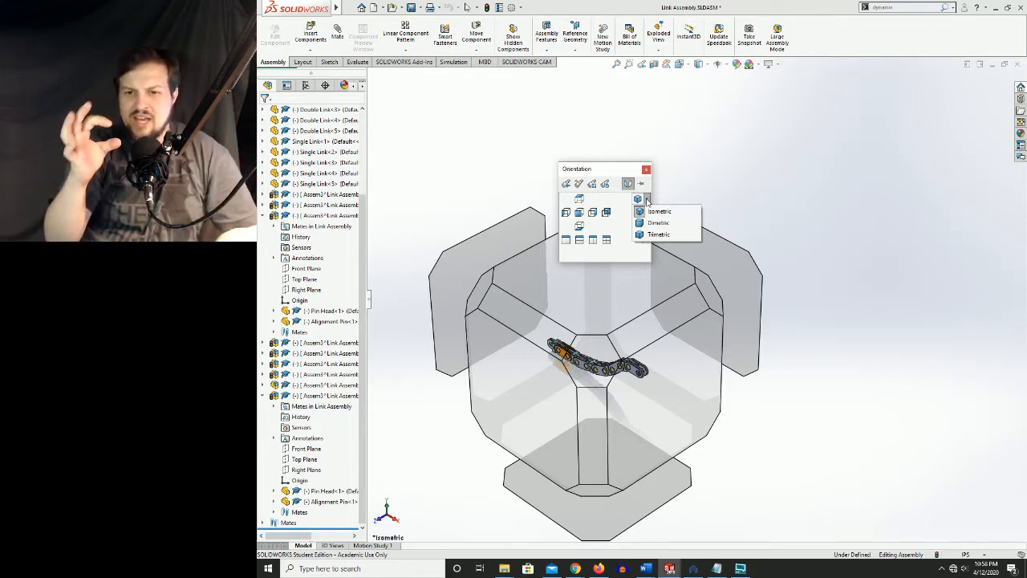
pyautogui.click(640, 208)
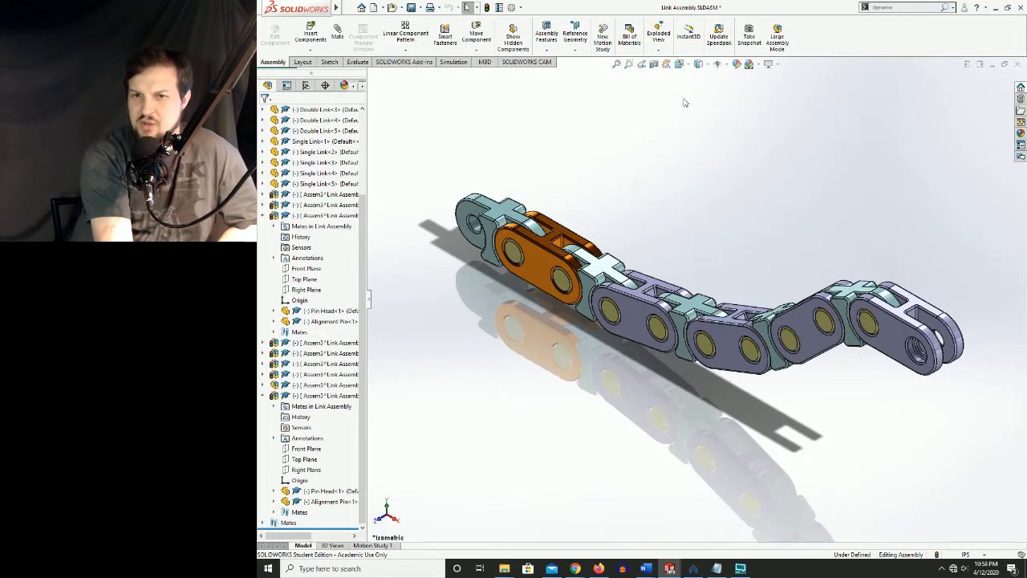
# View the chain in Dimetric and in Trimetric orientation.
pyautogui.press('space')
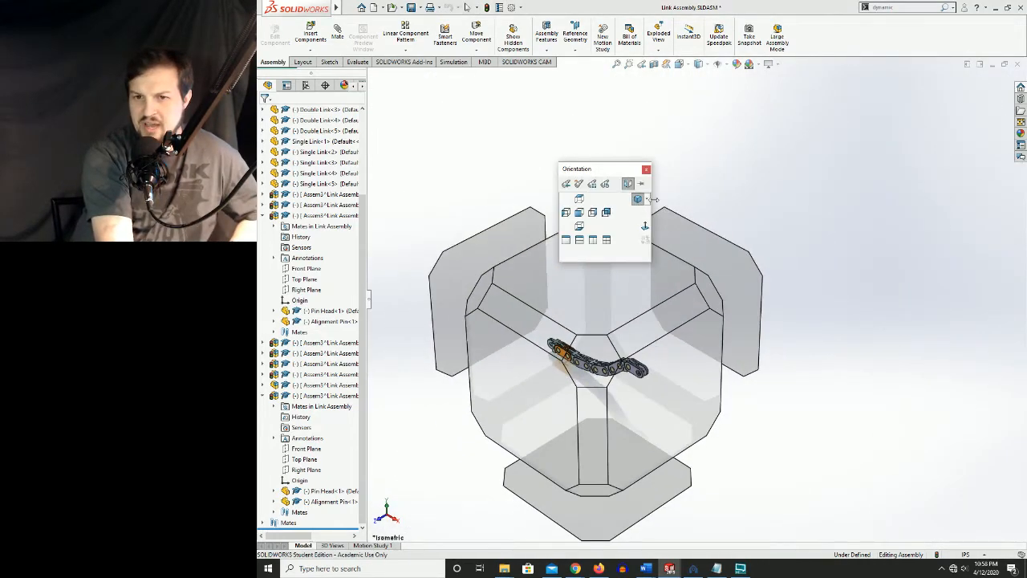
pyautogui.click(646, 199)
pyautogui.click(648, 224)
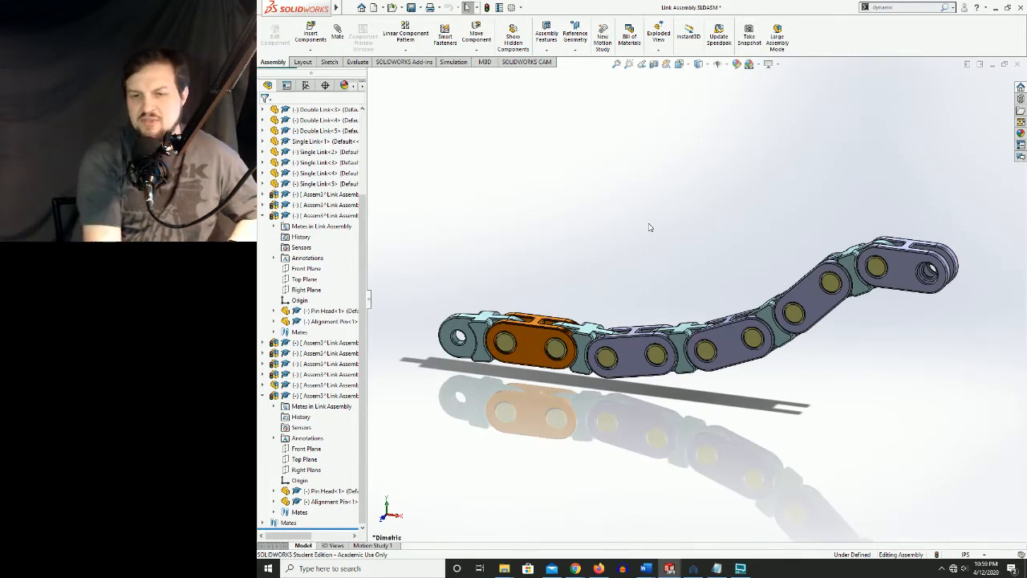
pyautogui.press('space')
pyautogui.click(647, 199)
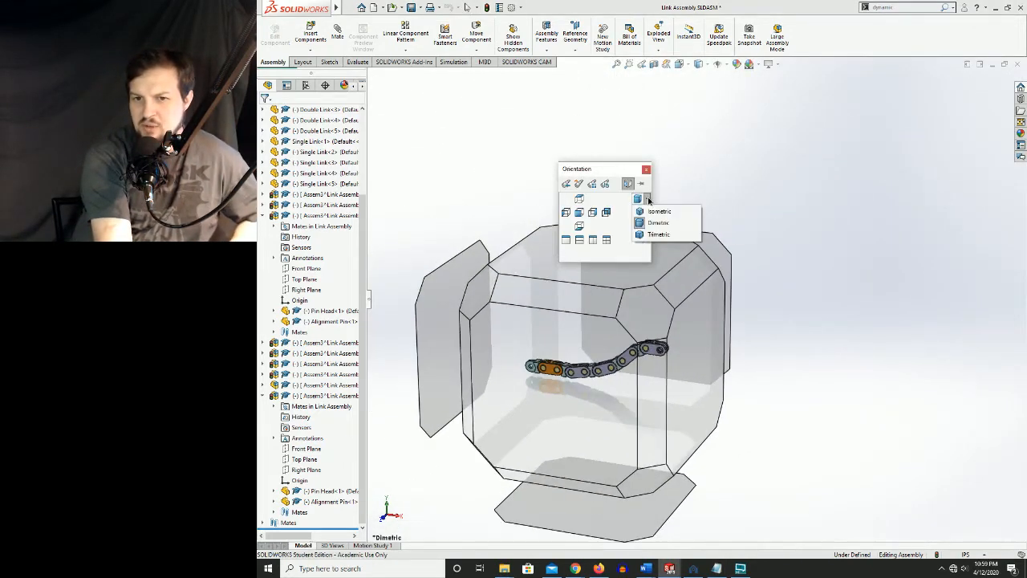
pyautogui.click(650, 235)
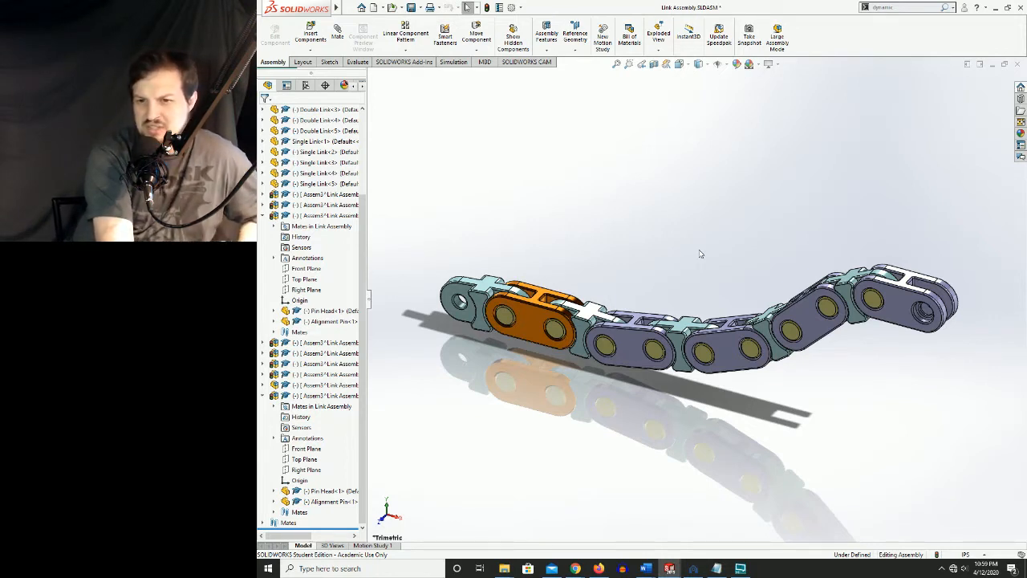
# Return the chain assembly to the Isometric view orientation.
pyautogui.press('space')
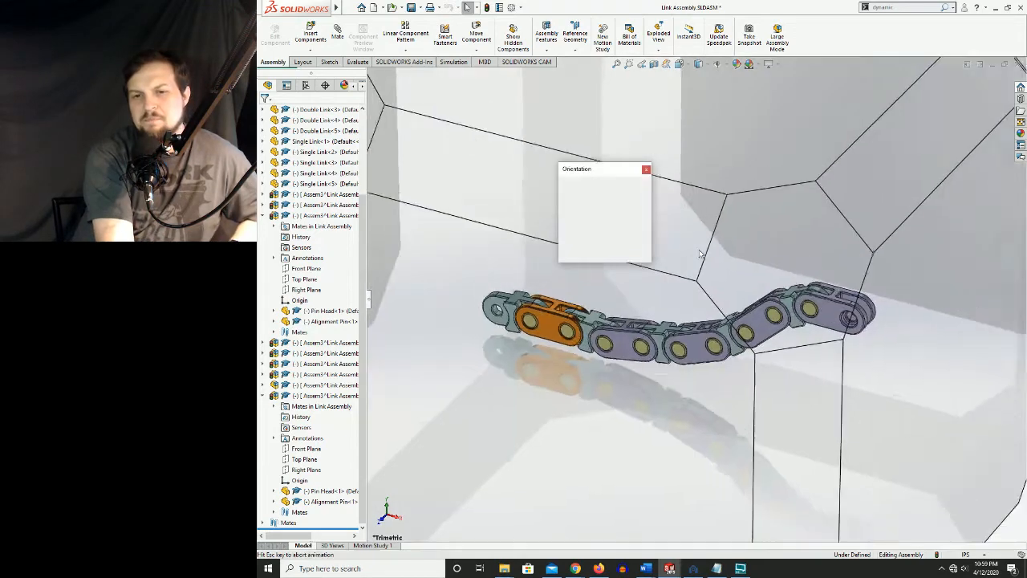
pyautogui.click(648, 201)
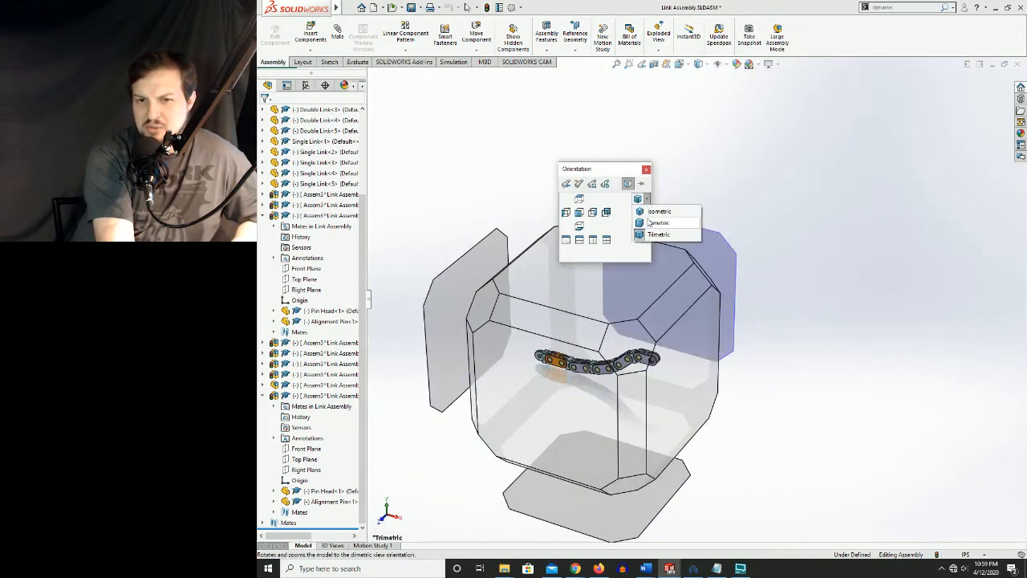
pyautogui.click(658, 211)
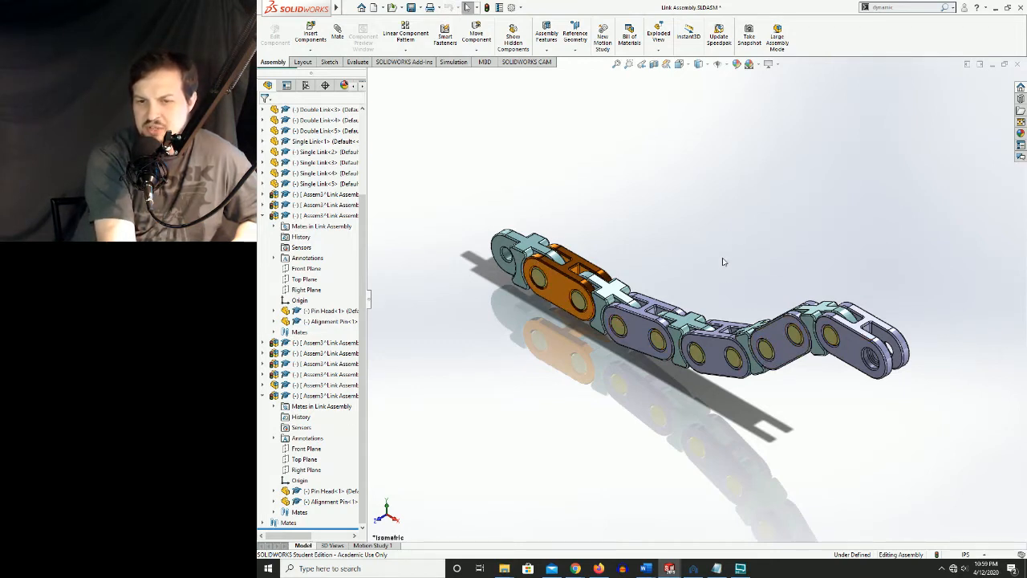
pyautogui.scroll(1, 726, 284)
pyautogui.scroll(-1, 733, 313)
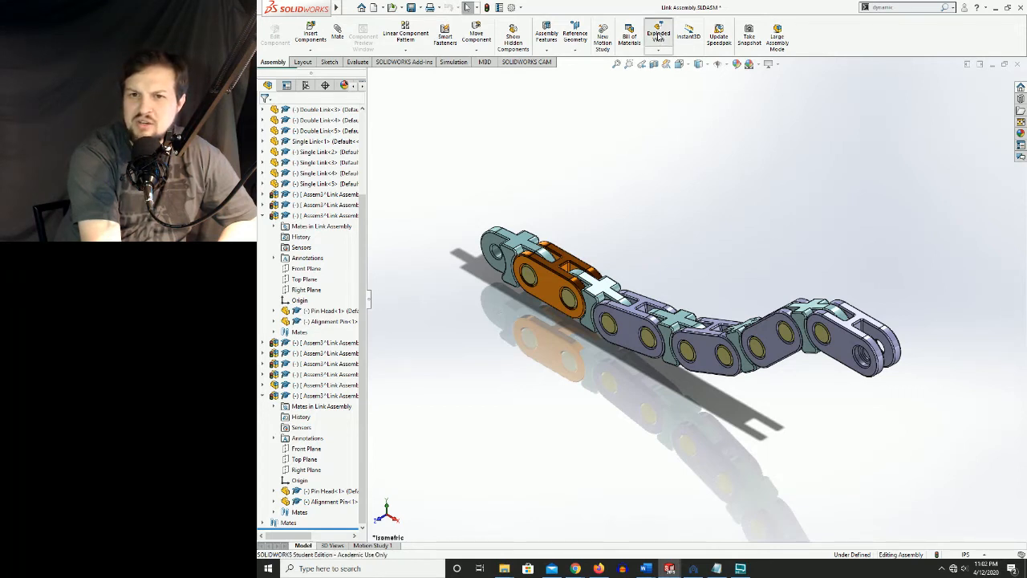
# Start a new exploded view of the link assembly.
pyautogui.click(658, 38)
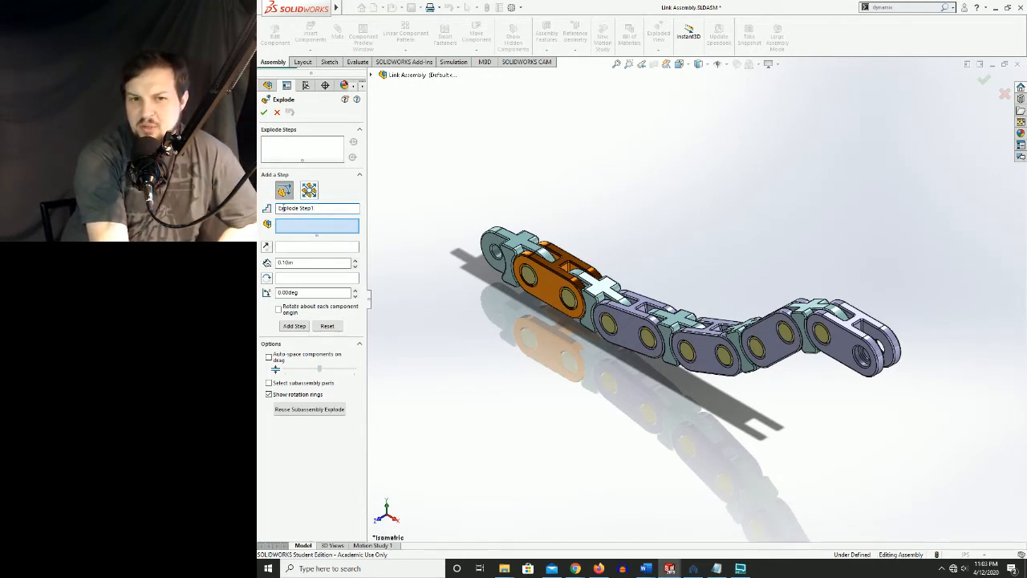
pyautogui.click(321, 209)
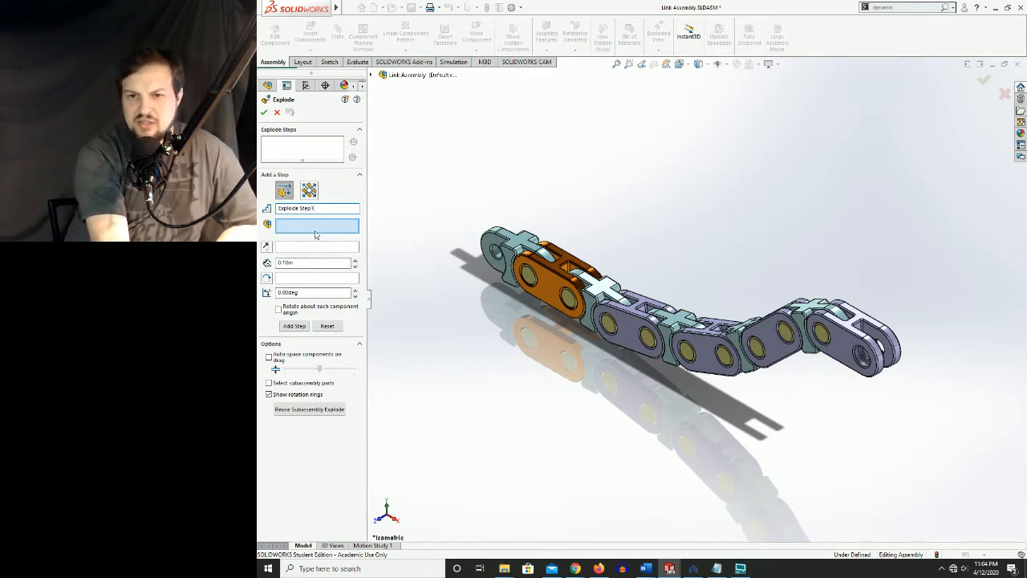
# Explode the pin subassembly in the end double link about 1.39 in outward along the Z axis.
pyautogui.click(823, 340)
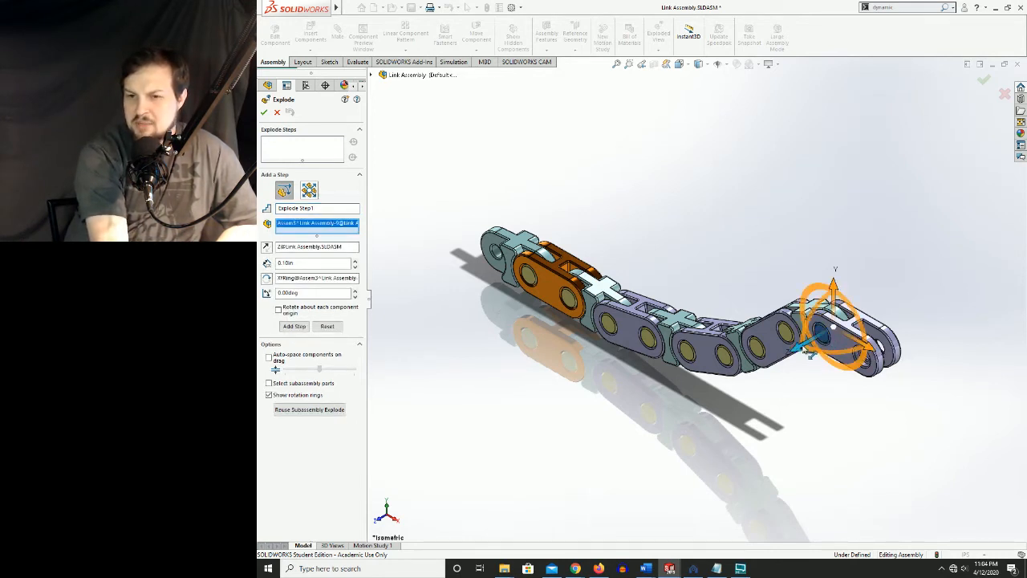
pyautogui.moveTo(800, 348); pyautogui.dragTo(803, 357)
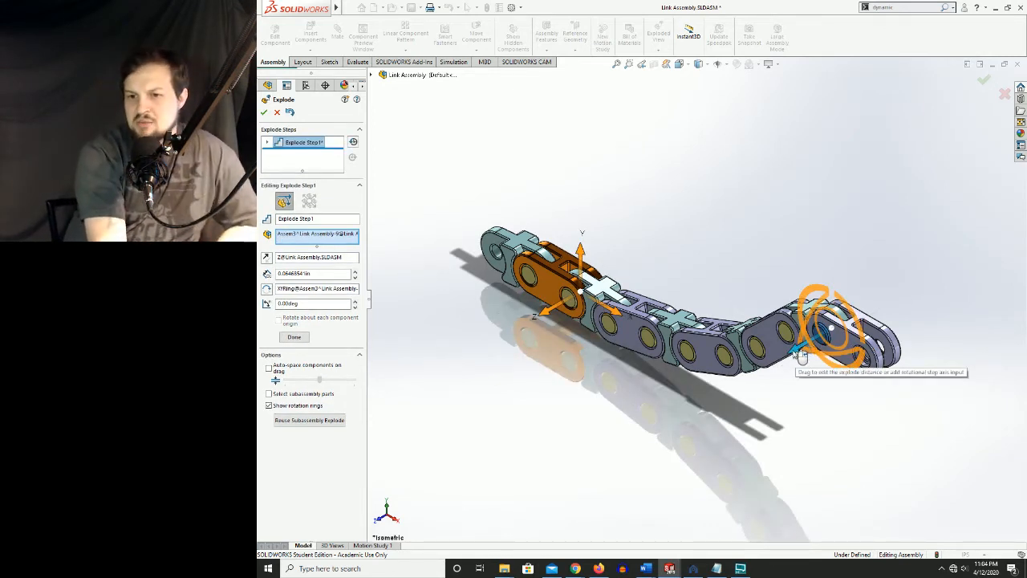
pyautogui.moveTo(802, 357); pyautogui.dragTo(754, 385)
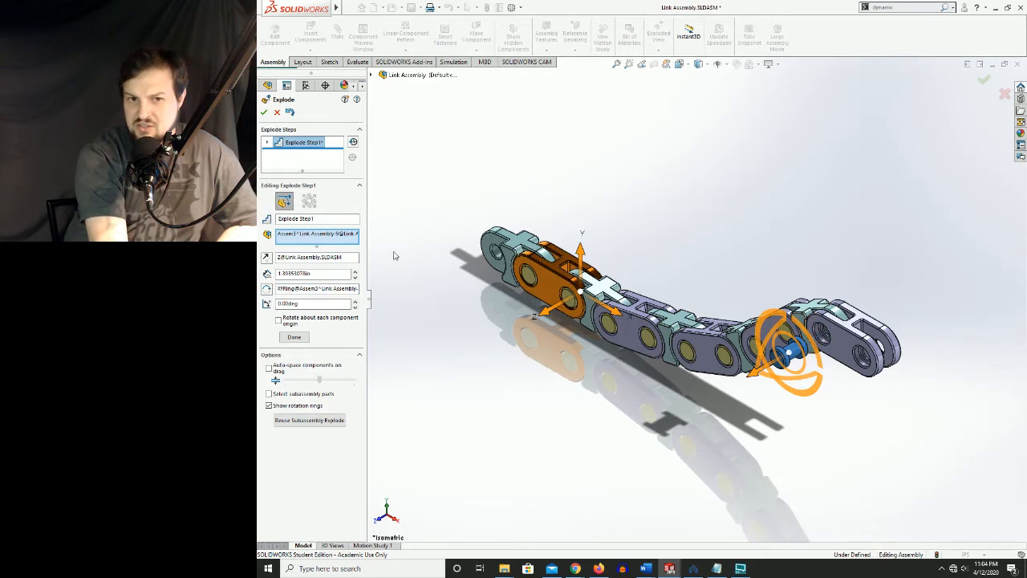
# Clear the component selection of Explode Step1 and delete that explode step.
pyautogui.rightClick(321, 239)
pyautogui.click(332, 254)
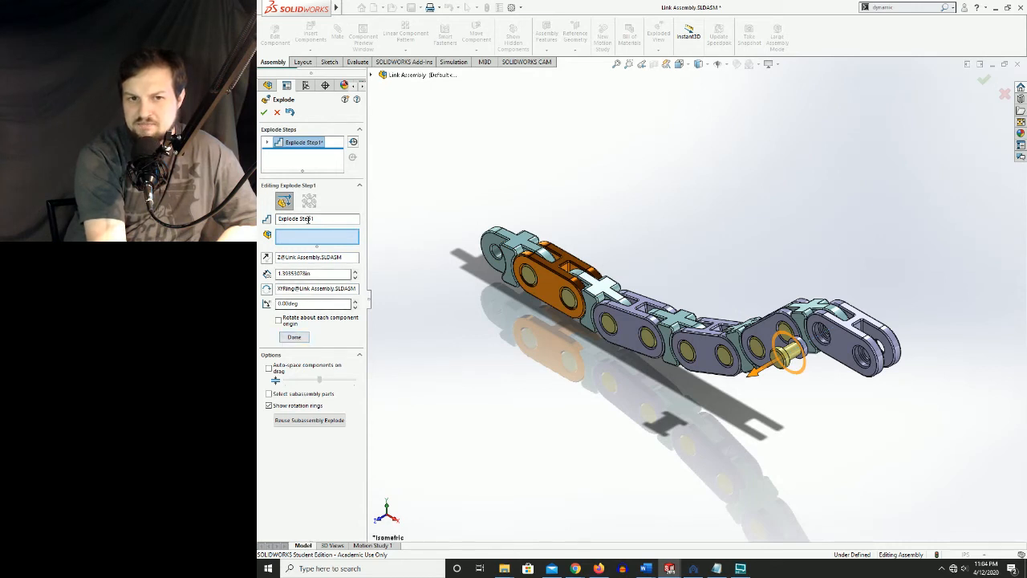
pyautogui.rightClick(302, 142)
pyautogui.click(314, 174)
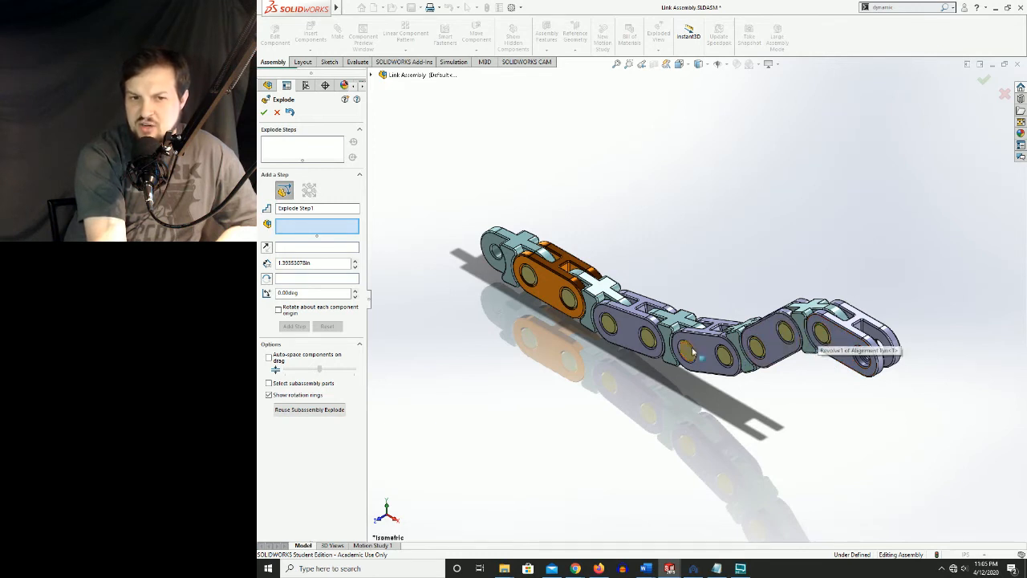
# Explode the Alignment Pin of the end double link's pin subassembly about 2.43 in outward along the Z axis.
pyautogui.click(384, 75)
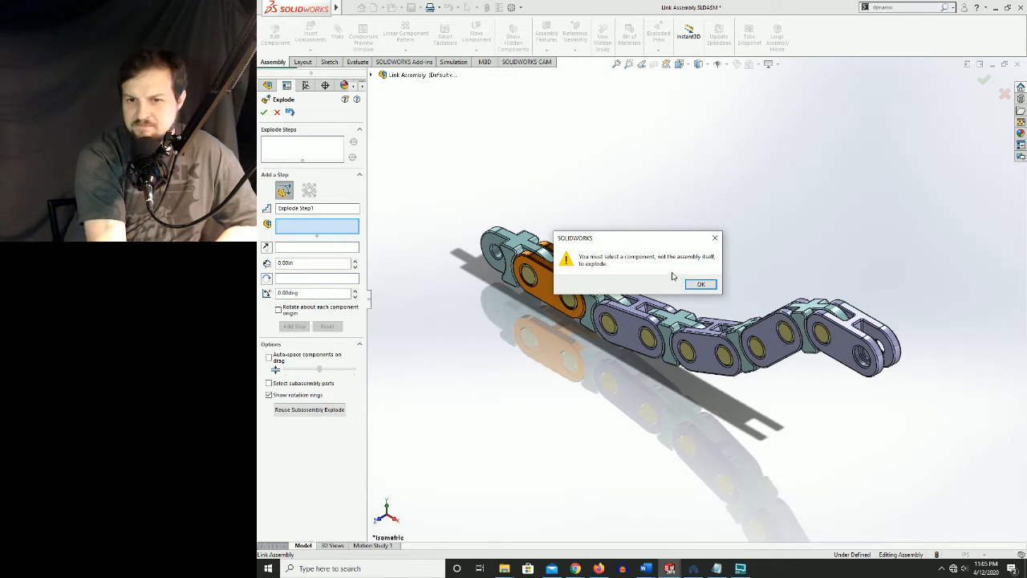
pyautogui.click(701, 285)
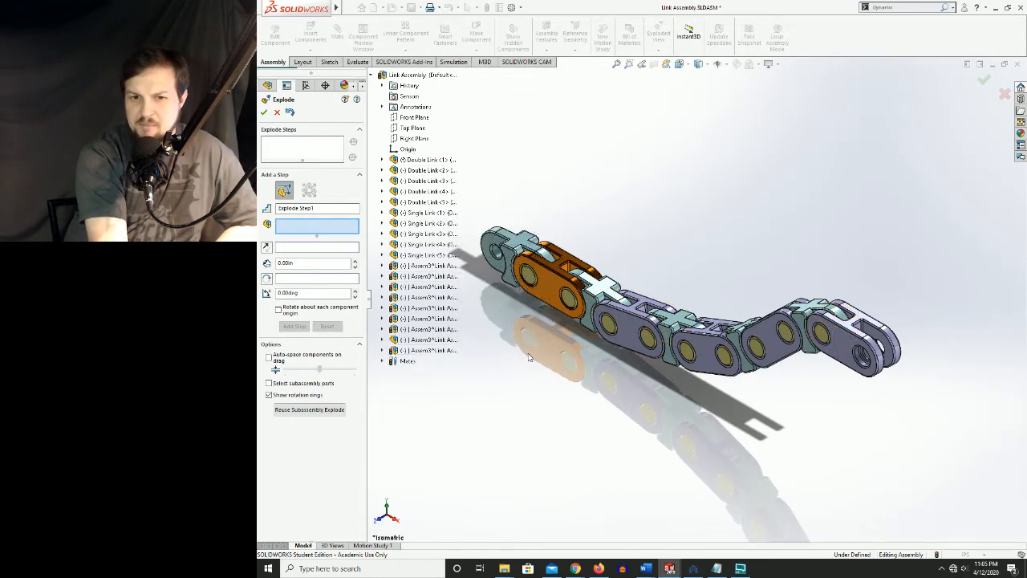
pyautogui.click(382, 351)
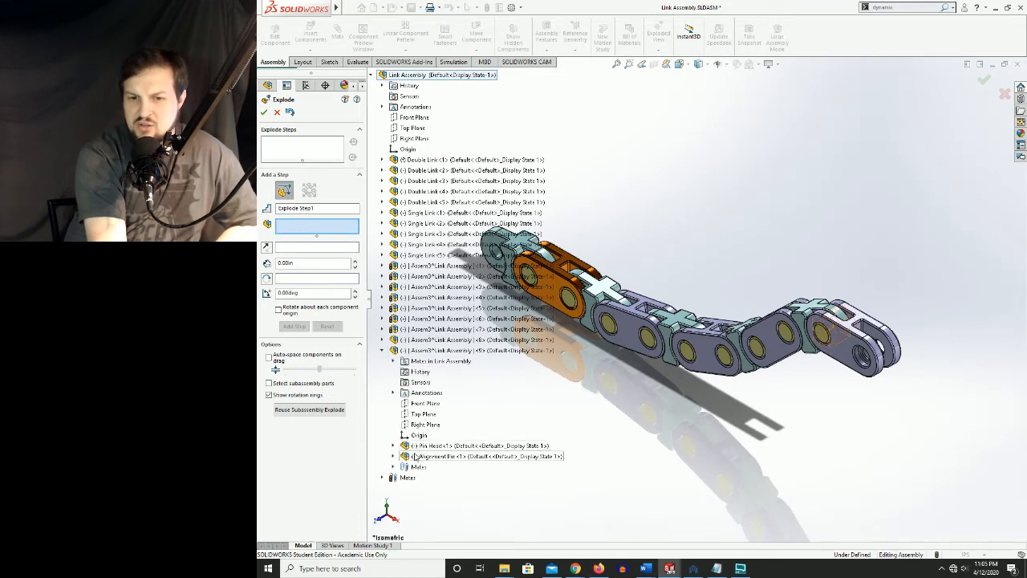
pyautogui.click(414, 459)
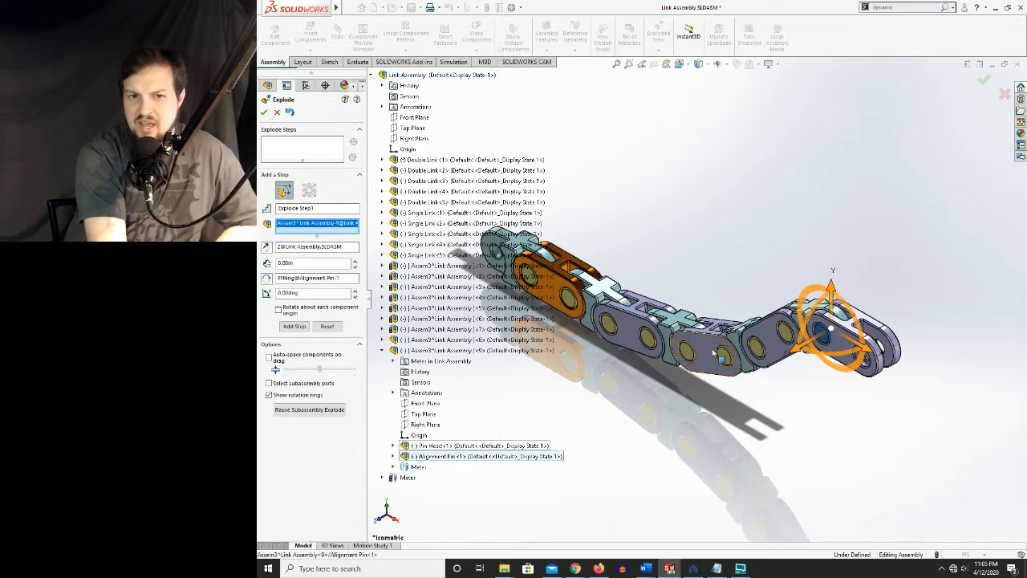
pyautogui.moveTo(790, 353); pyautogui.dragTo(709, 394)
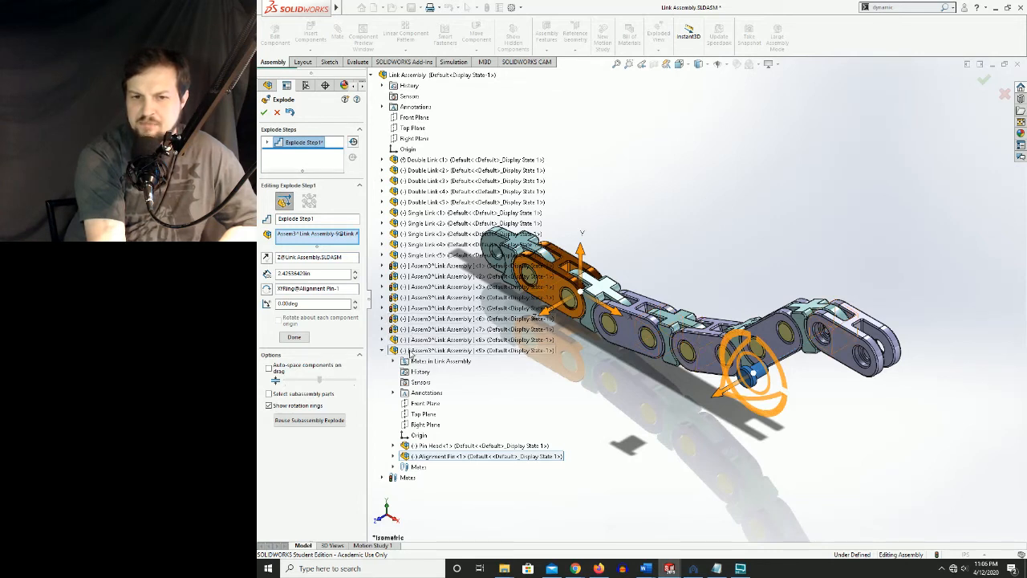
pyautogui.keyDown('ctrl'); pyautogui.click(419, 449); pyautogui.keyUp('ctrl')
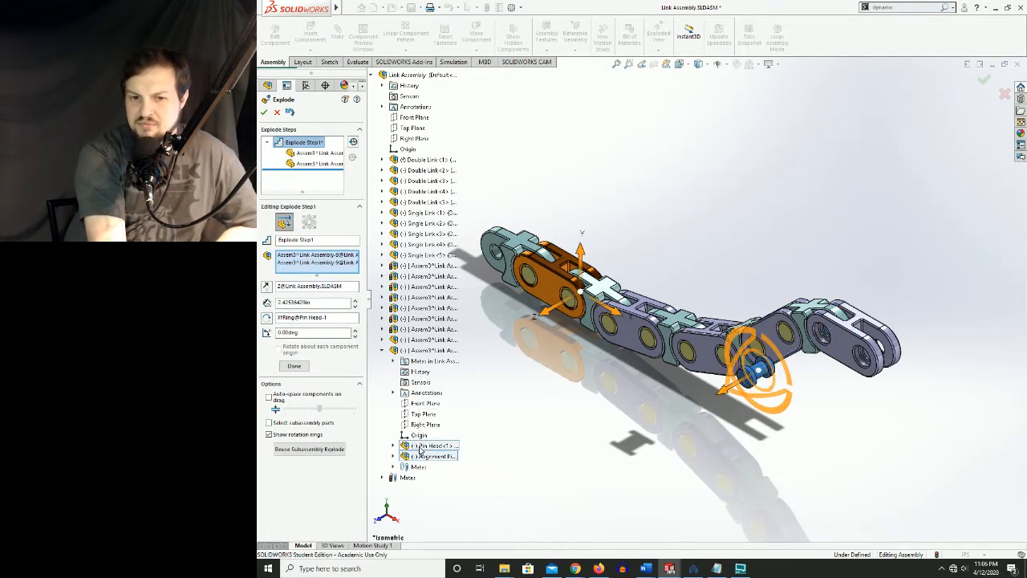
pyautogui.rightClick(321, 263)
pyautogui.click(329, 280)
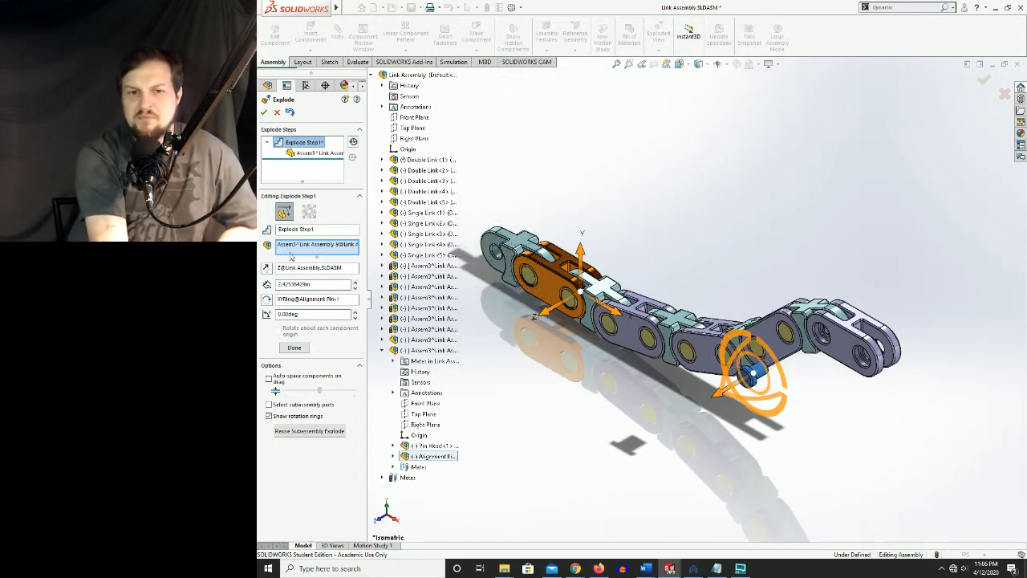
# Set the Alignment Pin's explode distance to 2 in.
pyautogui.doubleClick(301, 284)
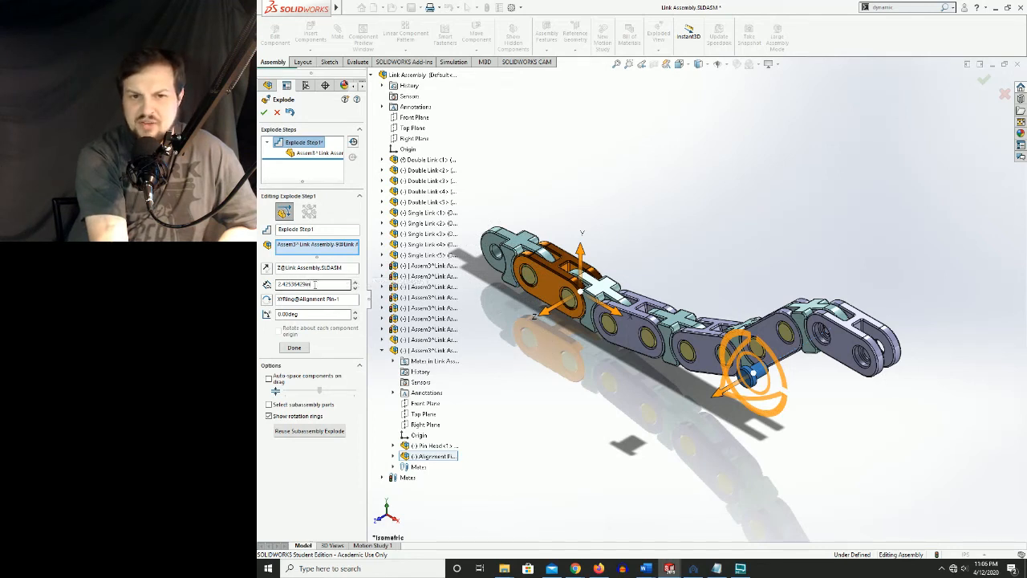
pyautogui.click(322, 284)
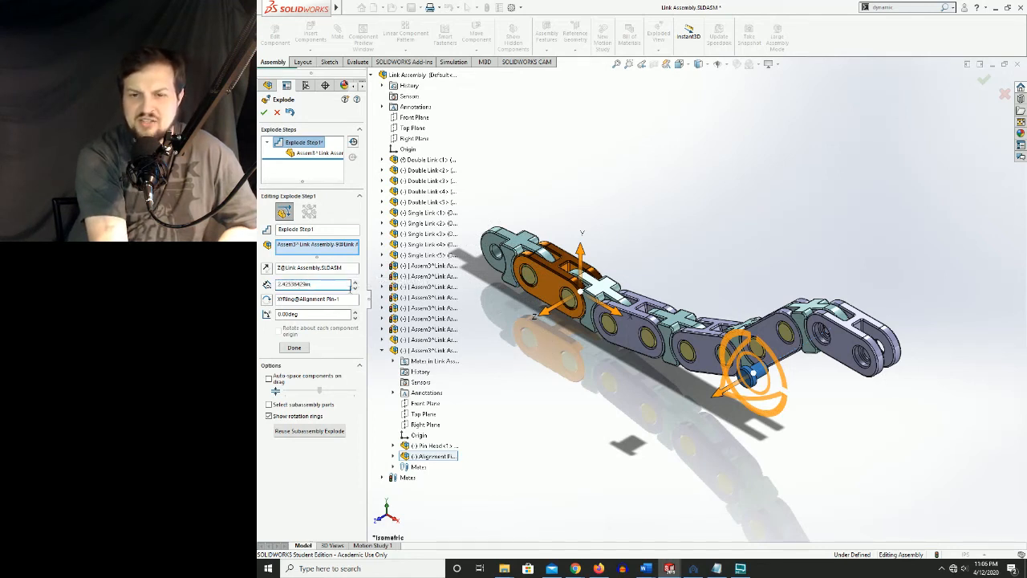
pyautogui.moveTo(717, 394); pyautogui.dragTo(737, 389)
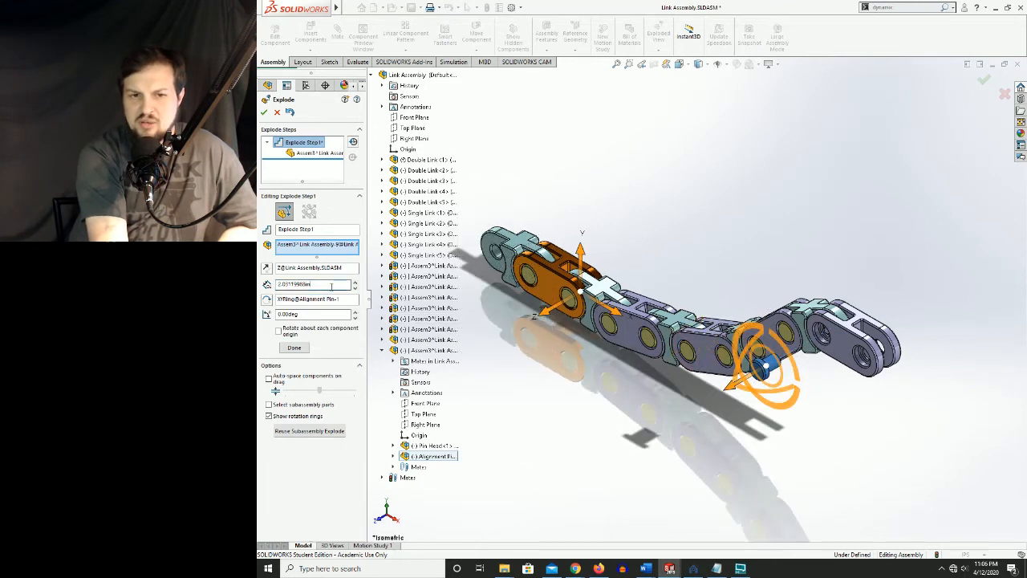
pyautogui.doubleClick(315, 285)
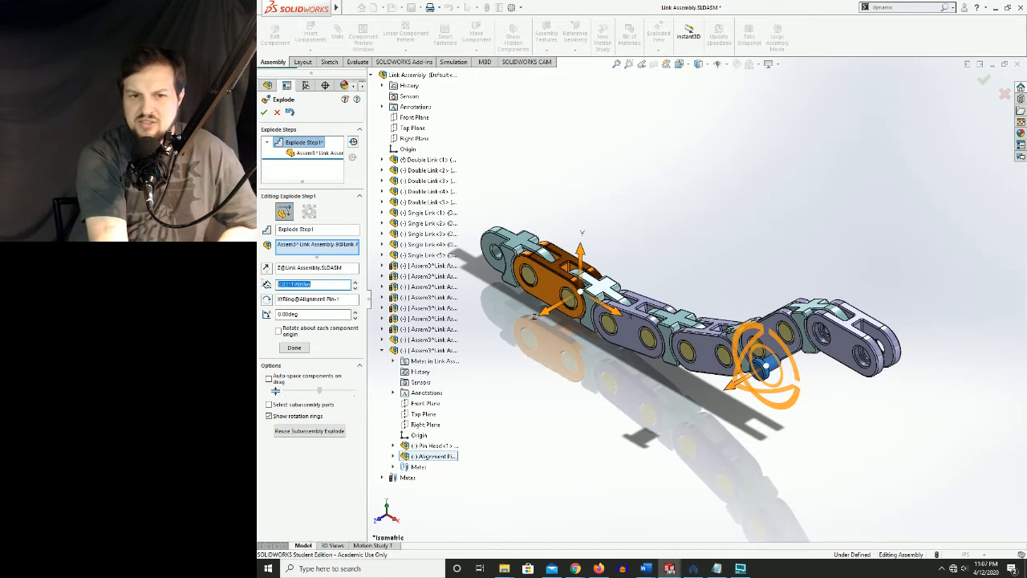
pyautogui.write('2')
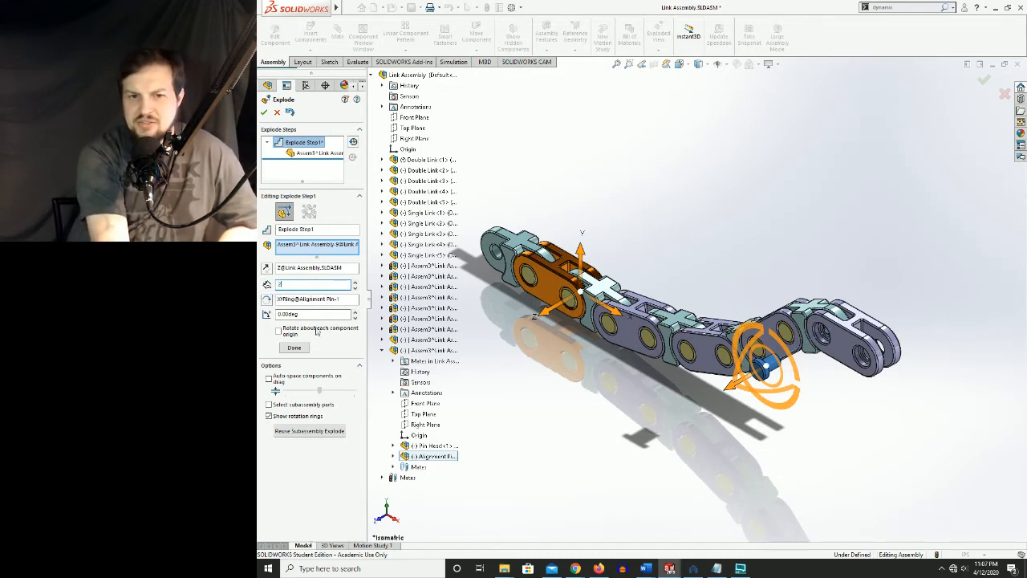
# Reverse the Alignment Pin's explode direction back and forth, leaving it pointing outward from the front of the link.
pyautogui.click(268, 270)
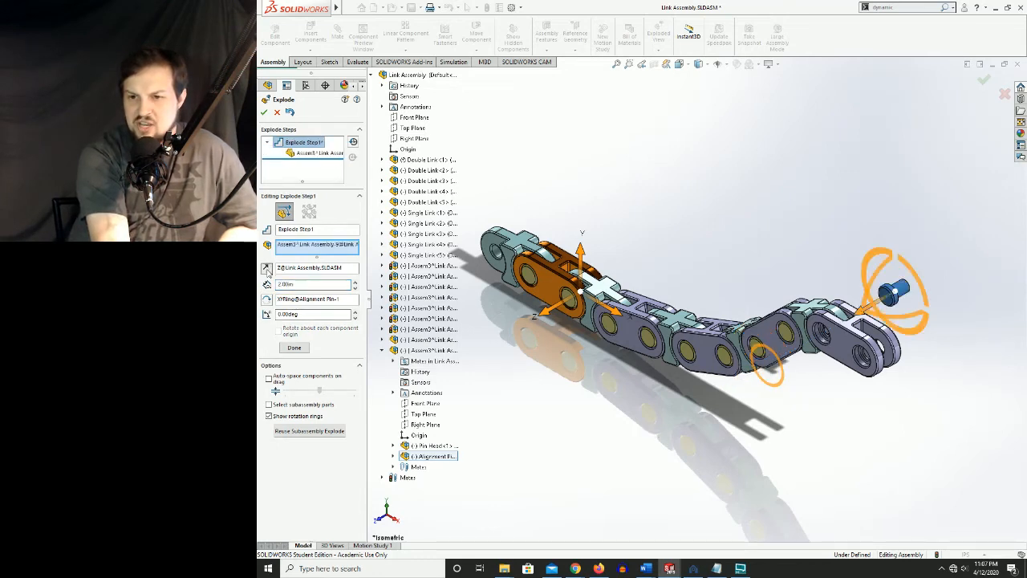
pyautogui.click(267, 270)
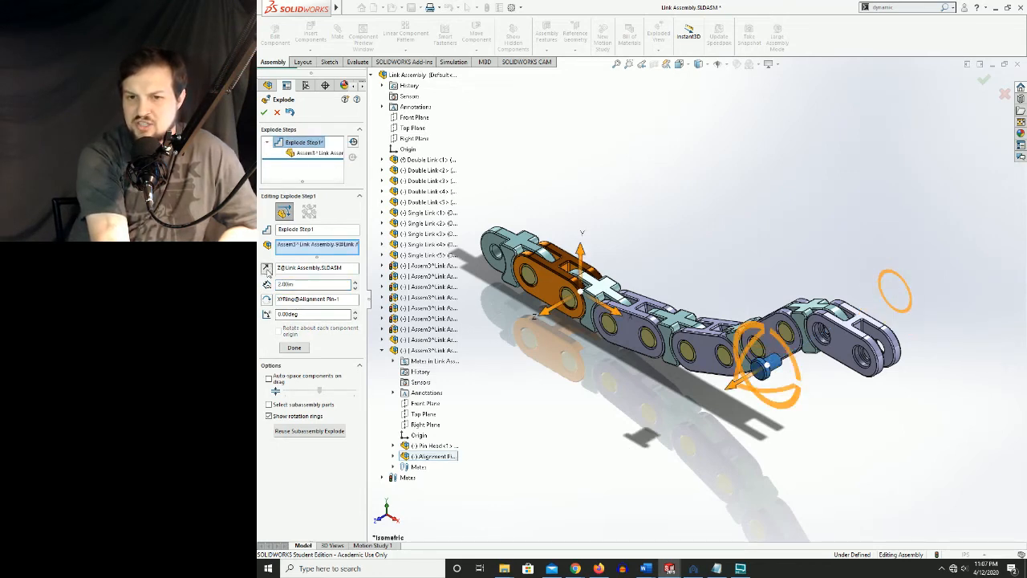
pyautogui.click(267, 271)
pyautogui.click(268, 271)
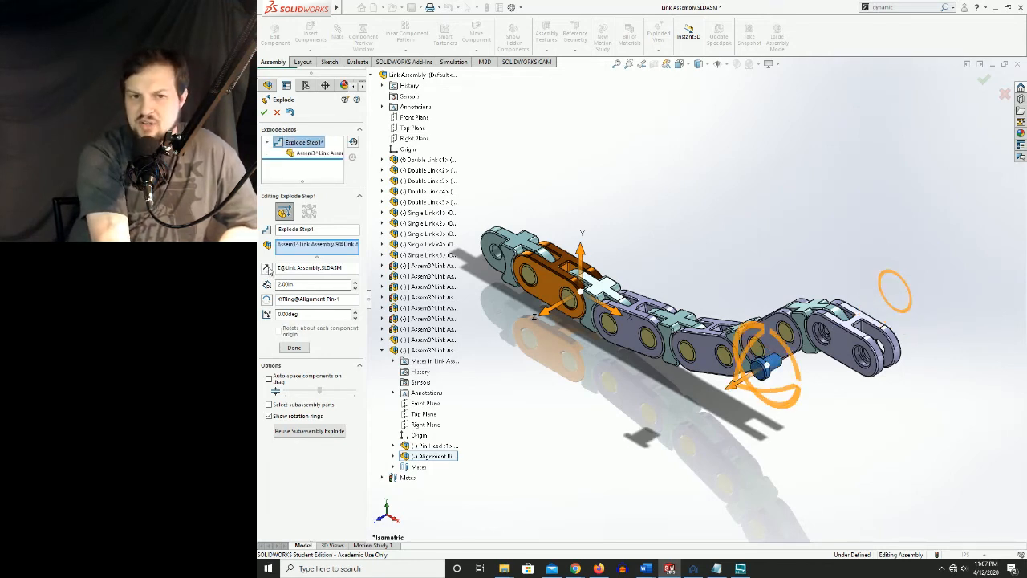
# Finish Explode Step1 and collapse its component list.
pyautogui.click(295, 348)
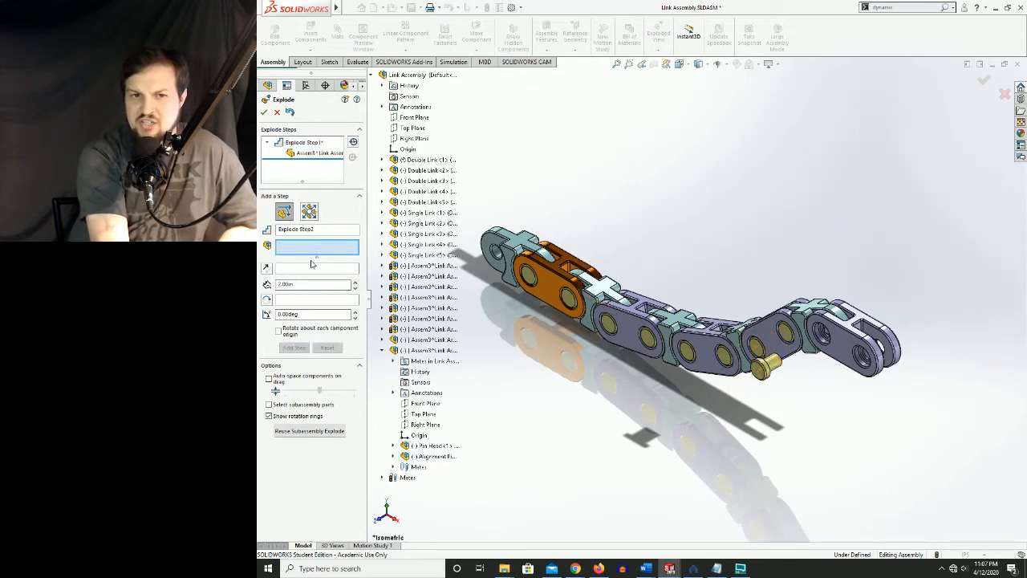
pyautogui.doubleClick(269, 145)
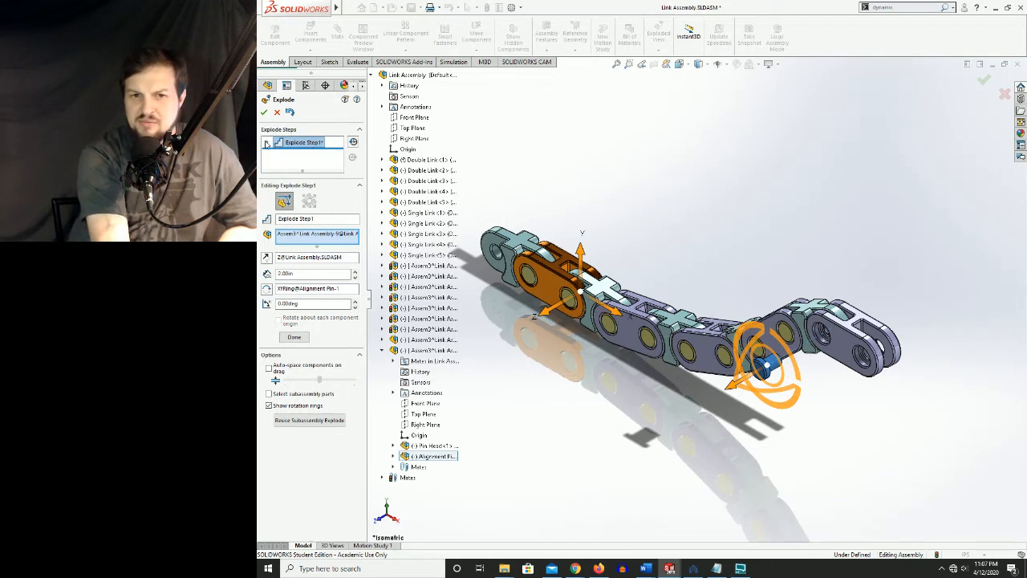
pyautogui.click(295, 337)
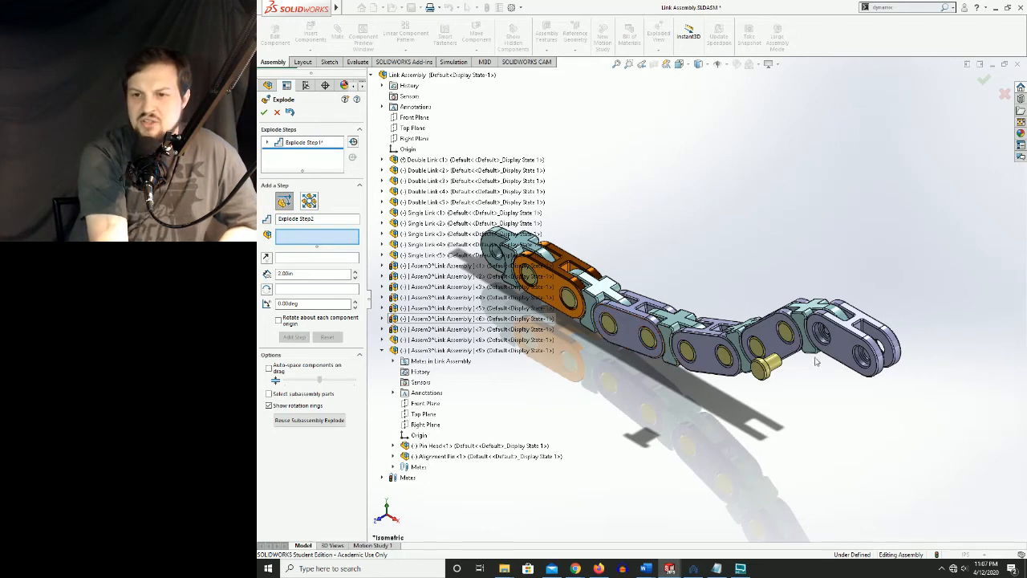
pyautogui.scroll(-2, 805, 347)
pyautogui.scroll(-5, 803, 345)
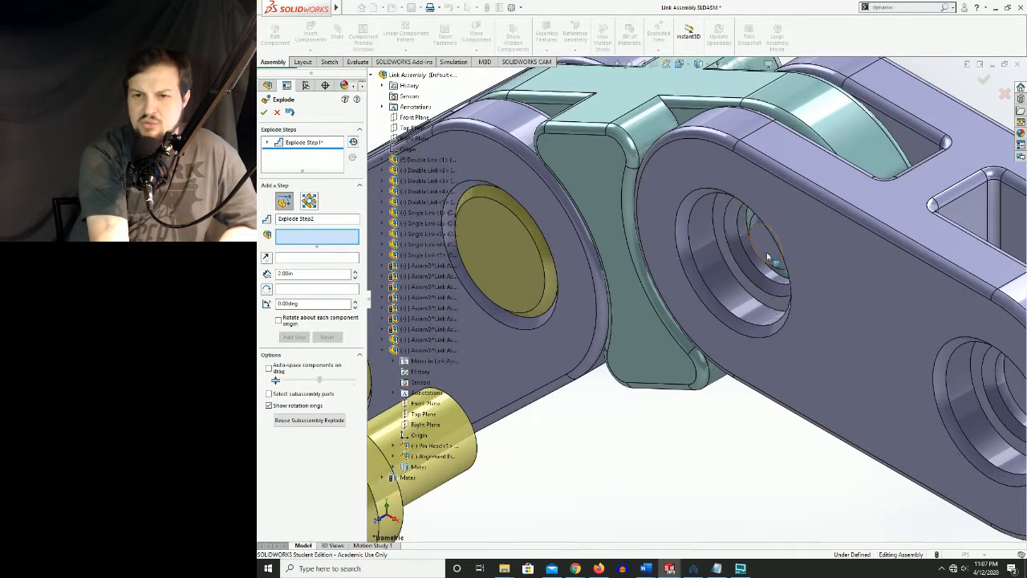
pyautogui.scroll(3, 763, 253)
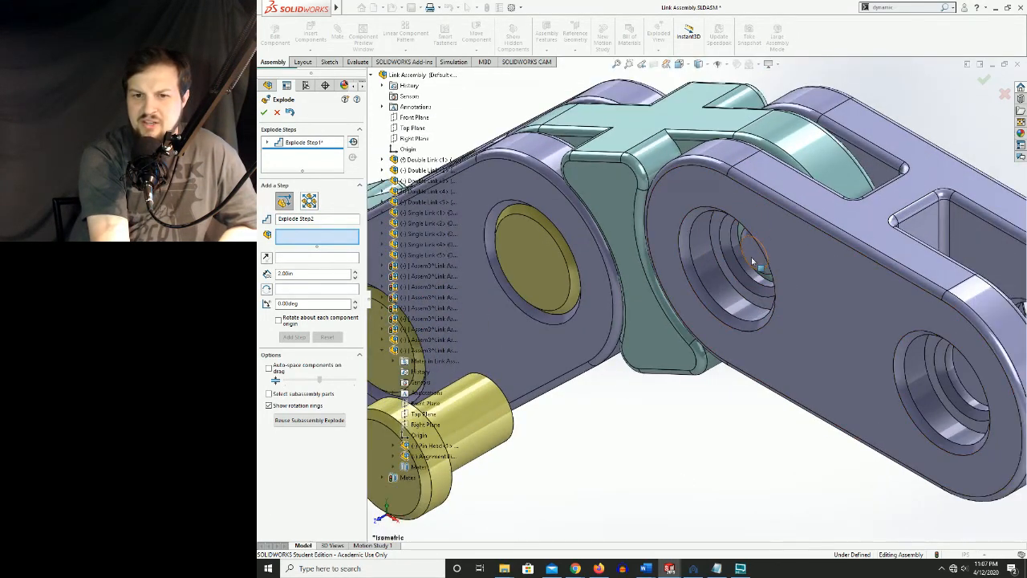
pyautogui.click(752, 261)
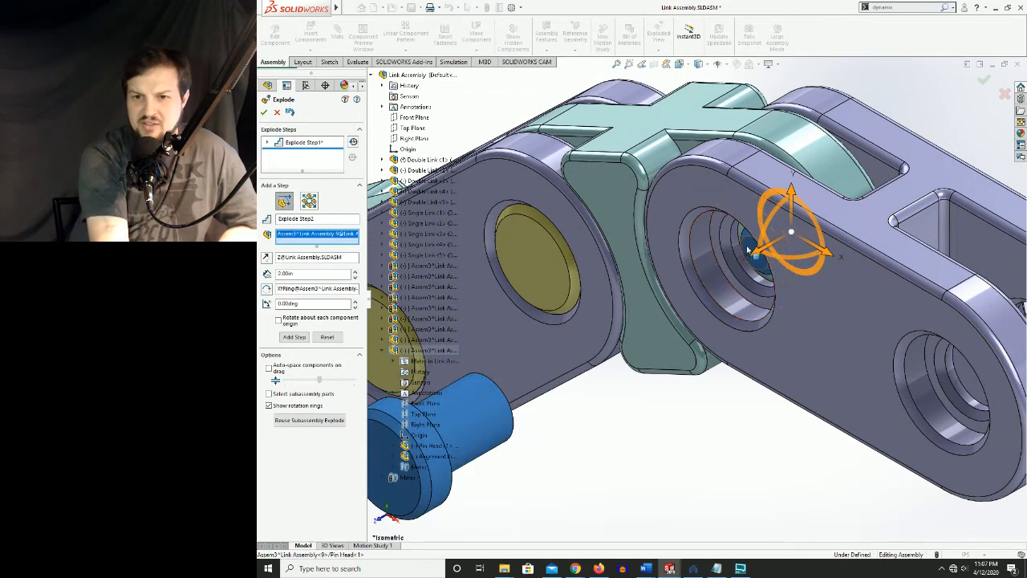
pyautogui.click(748, 250)
pyautogui.scroll(5, 722, 273)
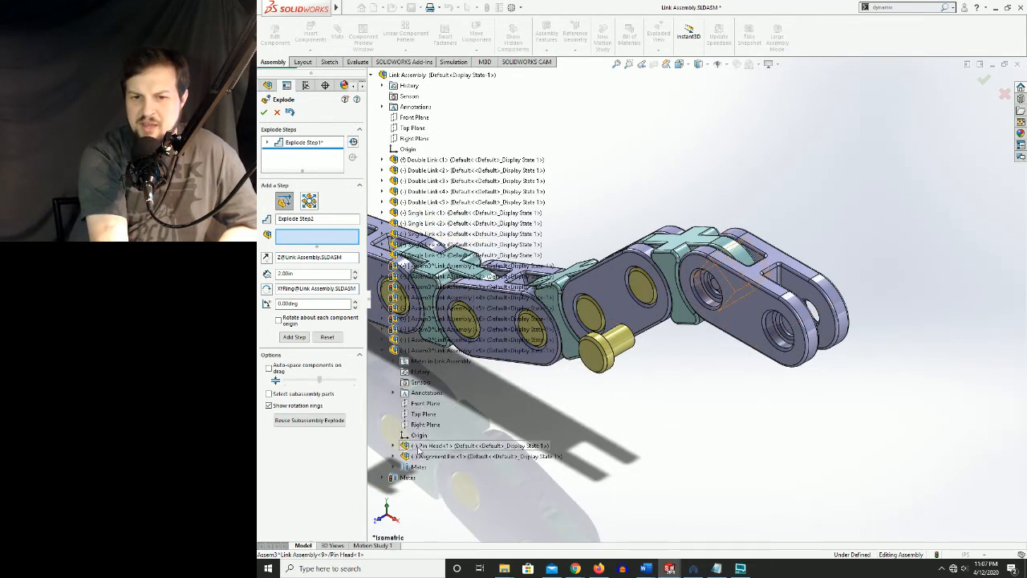
# Explode the Pin Head out of the rear of the end double link along the Z axis by 1.5 in and finish the step.
pyautogui.click(418, 446)
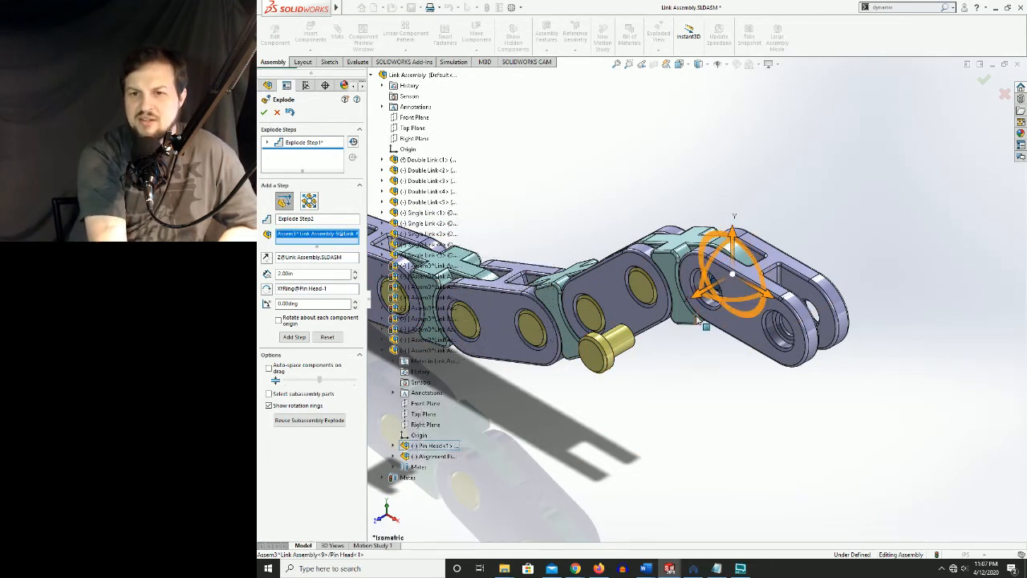
pyautogui.moveTo(700, 296); pyautogui.dragTo(785, 260)
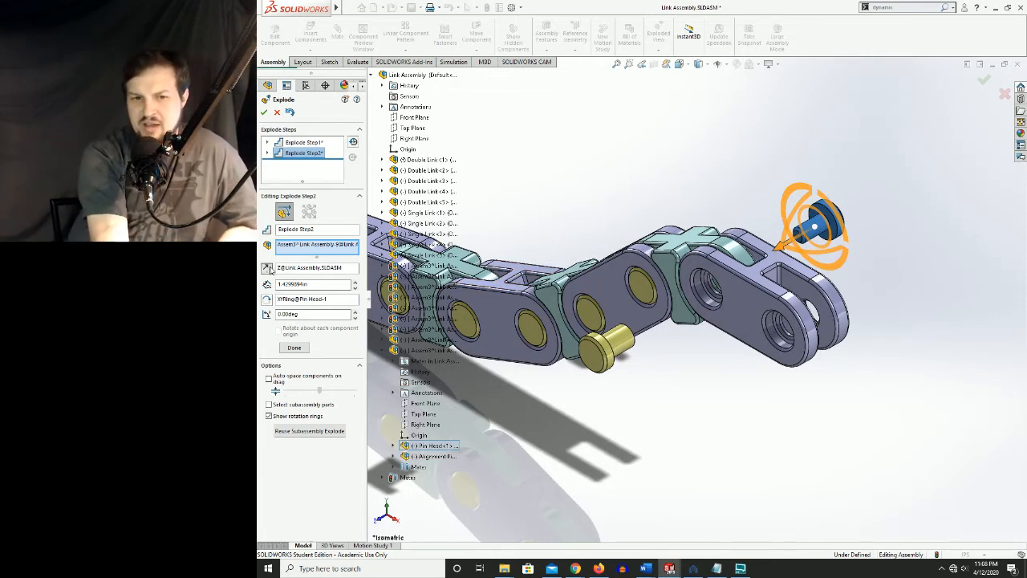
pyautogui.doubleClick(290, 284)
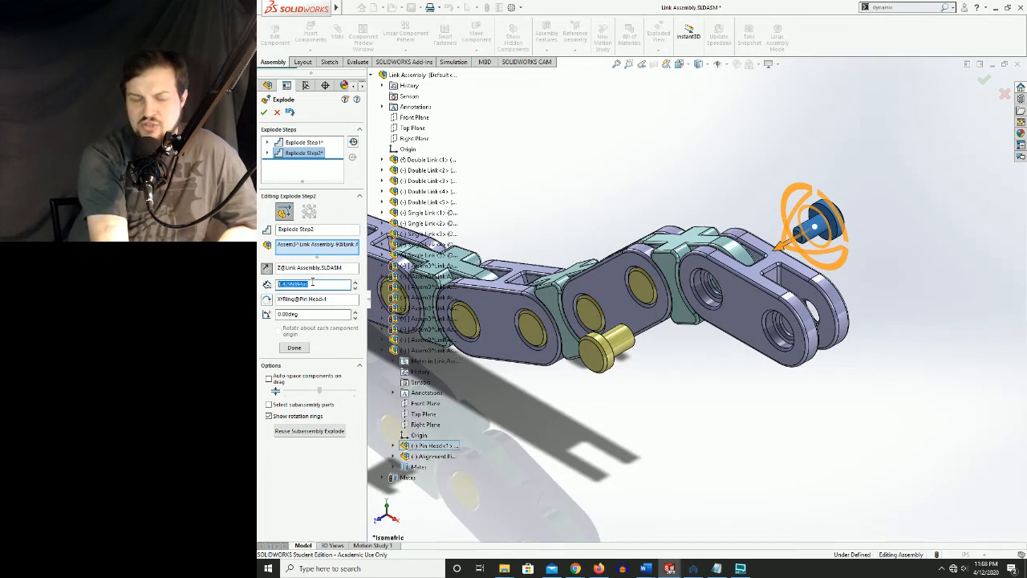
pyautogui.write('1.5')
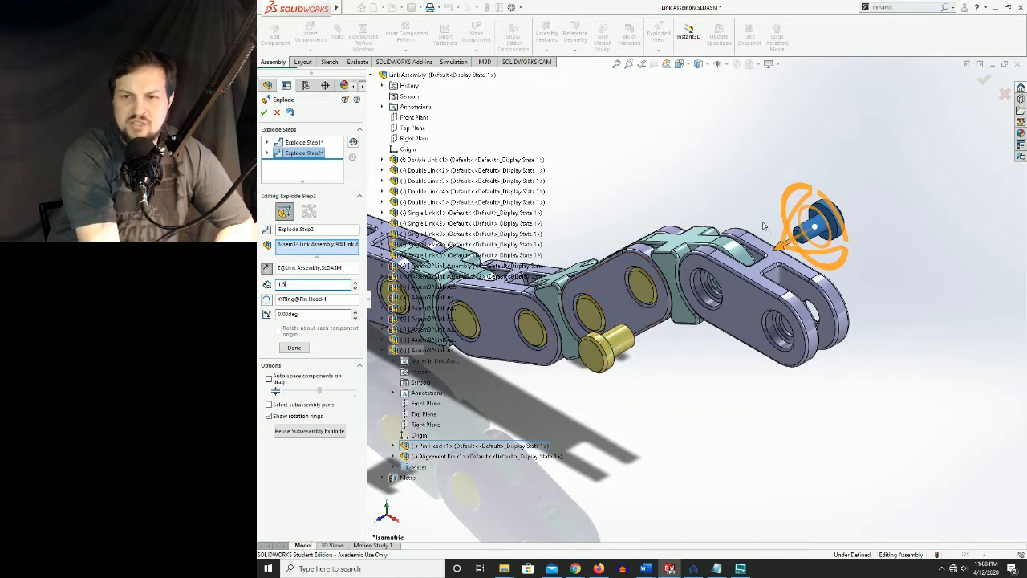
pyautogui.click(294, 349)
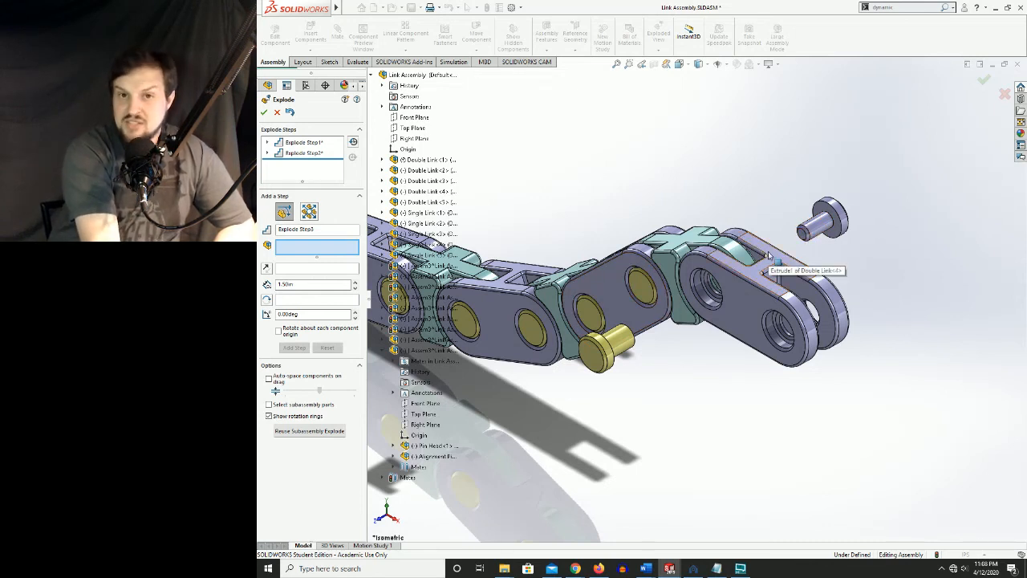
# Explode the end double link together with its exploded pin subassembly about 1.53 in along the X axis, away from the chain, and finish the step.
pyautogui.click(758, 324)
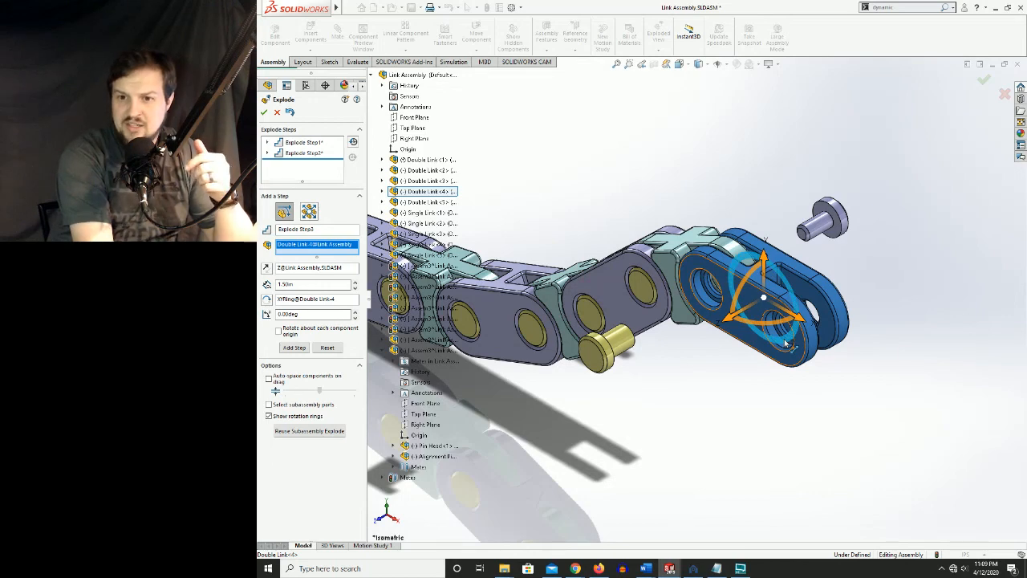
pyautogui.click(615, 350)
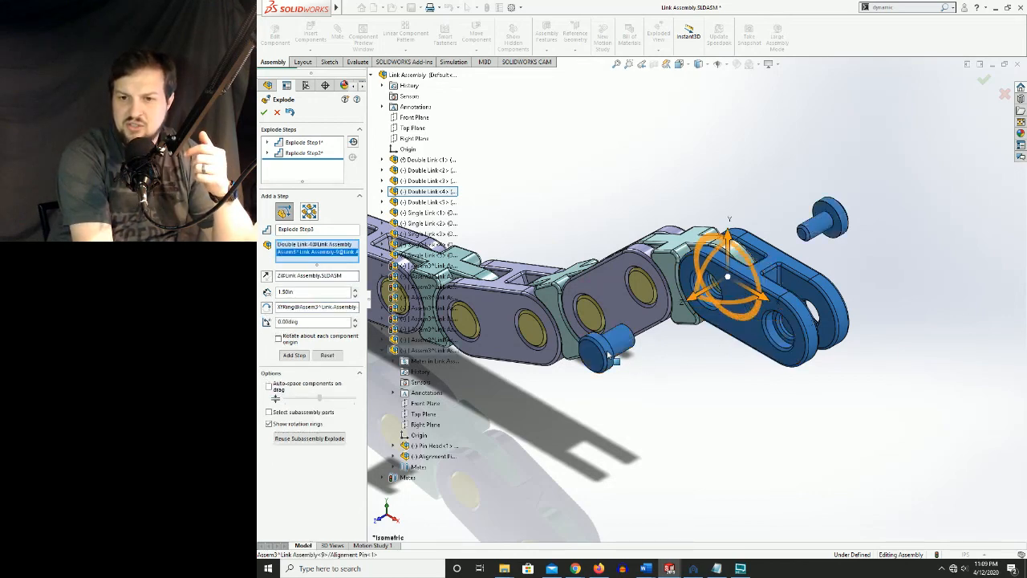
pyautogui.scroll(2, 698, 350)
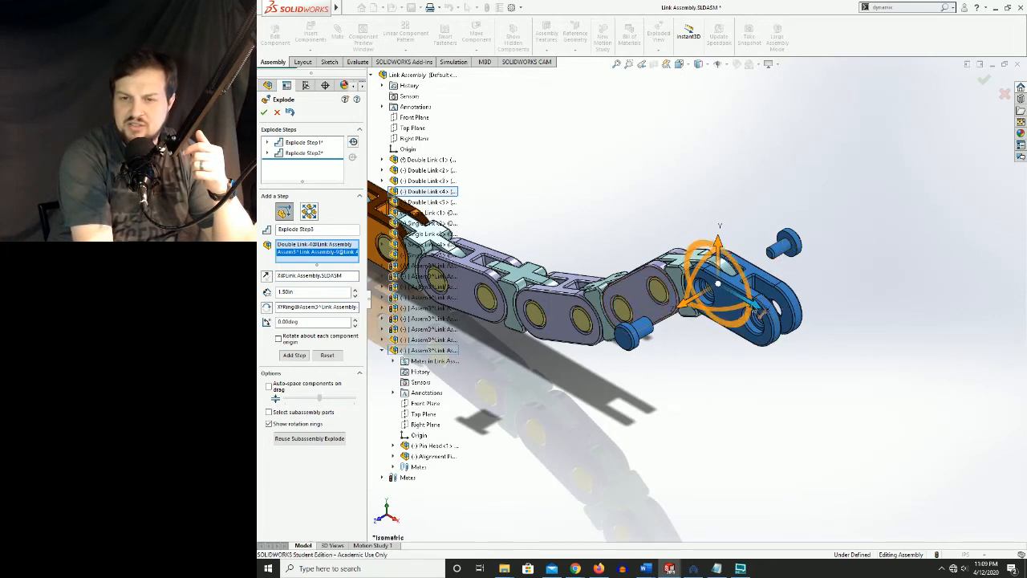
pyautogui.moveTo(762, 313); pyautogui.dragTo(824, 336)
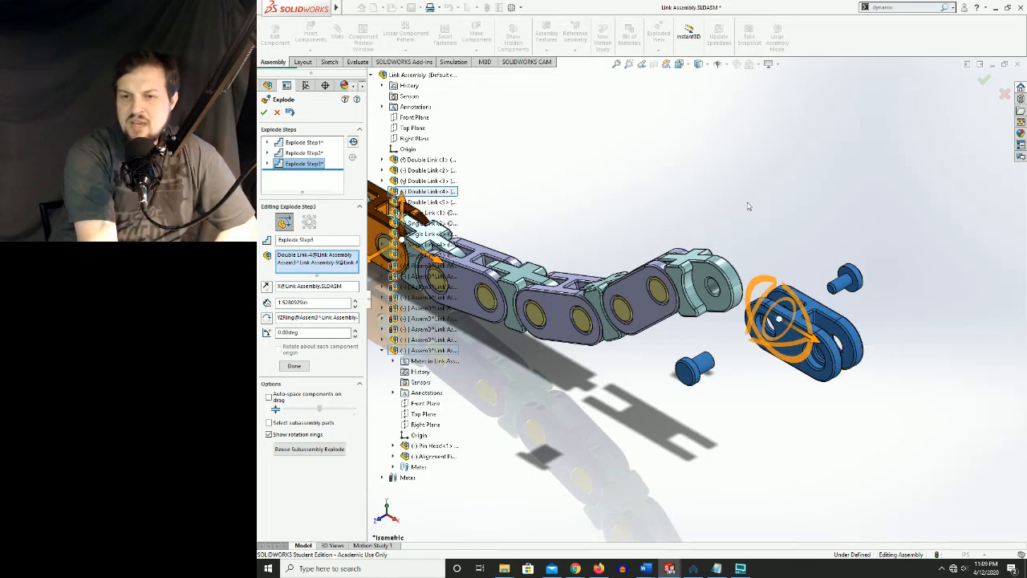
pyautogui.click(303, 367)
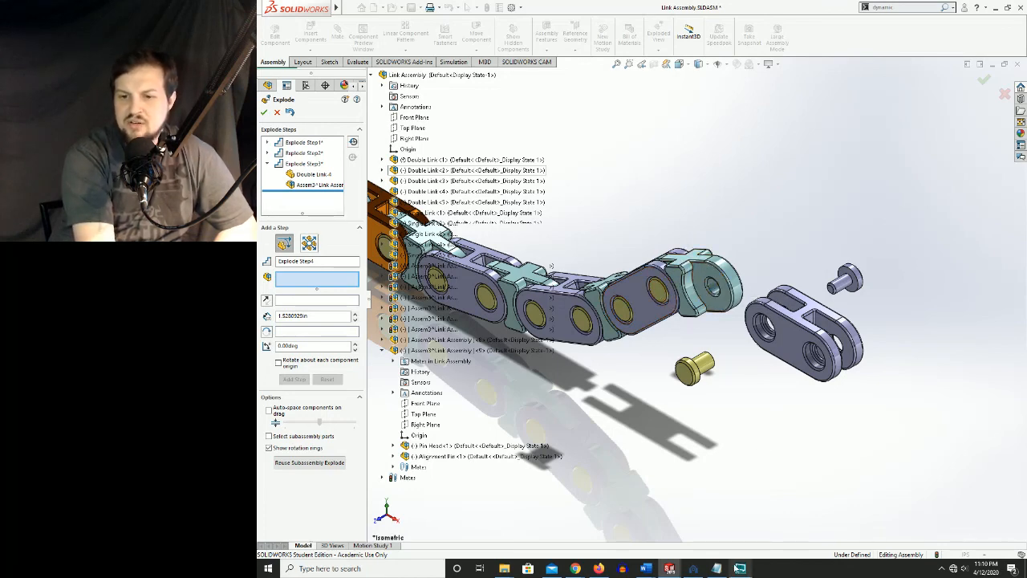
pyautogui.click(739, 569)
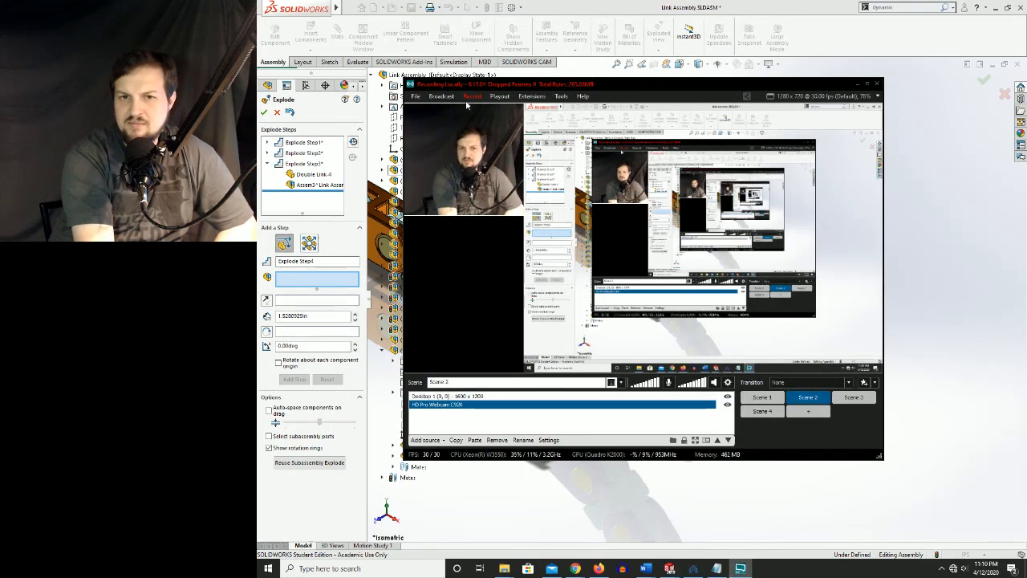